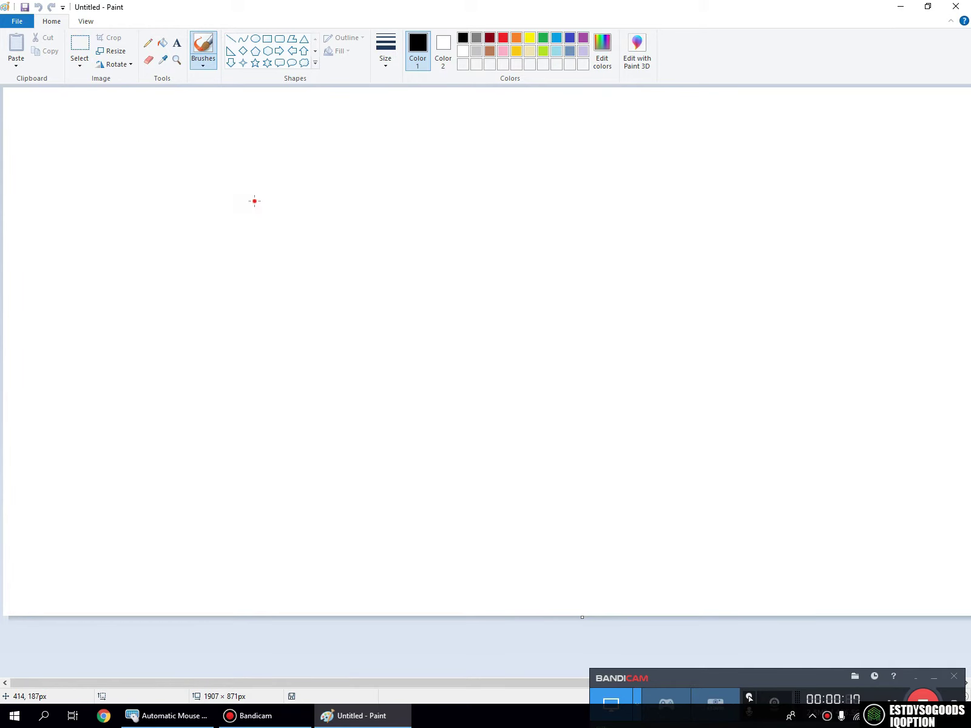
- Handwrite the range 1-10 in black brush strokes on the blank Paint canvas, and minimise the window
{"action": "left_click_drag", "start_coordinate": [254, 201], "coordinate": [247, 365]}
{"action": "left_click_drag", "start_coordinate": [318, 288], "coordinate": [389, 284]}
{"action": "left_click_drag", "start_coordinate": [448, 213], "coordinate": [453, 407]}
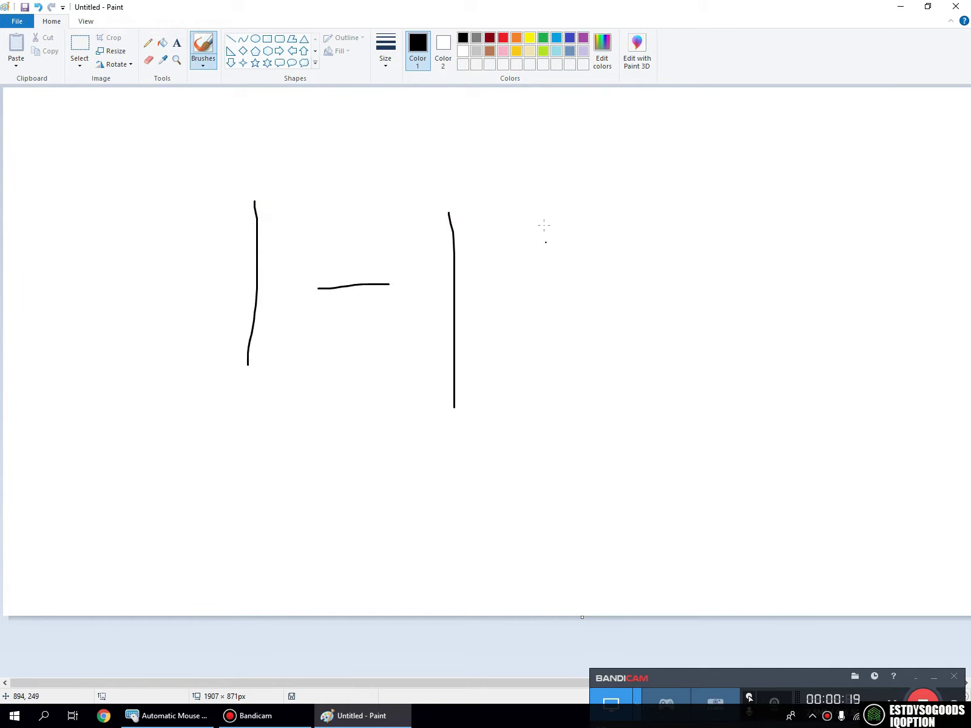
{"action": "mouse_move", "coordinate": [536, 224]}
{"action": "left_mouse_down"}
{"action": "mouse_move", "coordinate": [609, 275]}
{"action": "mouse_move", "coordinate": [527, 224]}
{"action": "left_mouse_up"}
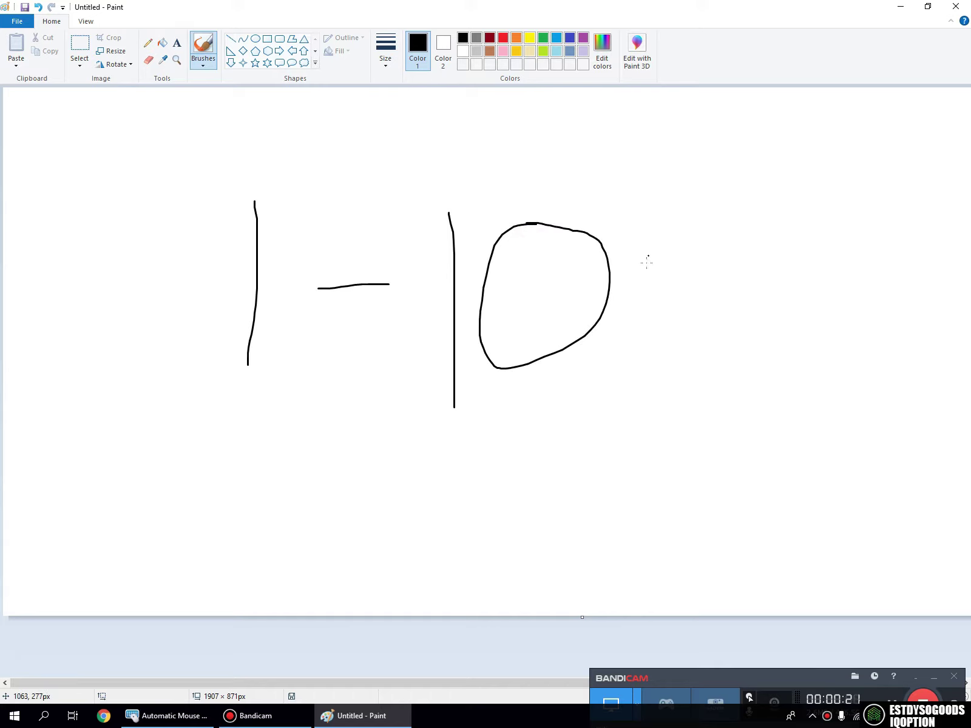
{"action": "left_click", "coordinate": [325, 377]}
{"action": "left_click", "coordinate": [901, 6]}
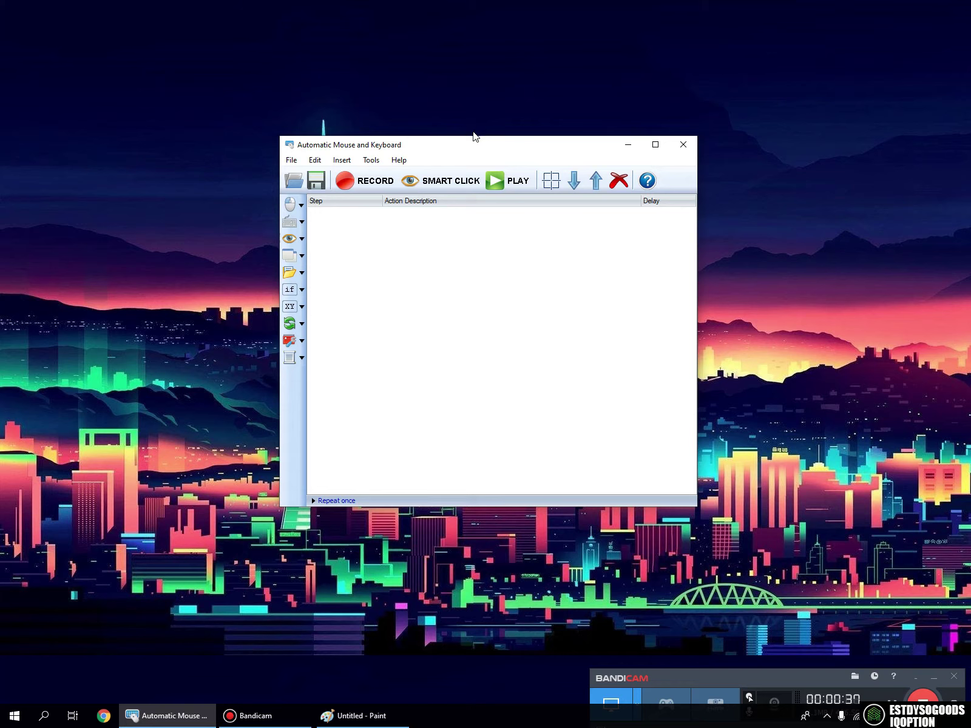
- Move the Automatic Mouse and Keyboard window higher up on the desktop and refresh the desktop
{"action": "left_click_drag", "start_coordinate": [473, 145], "coordinate": [474, 113]}
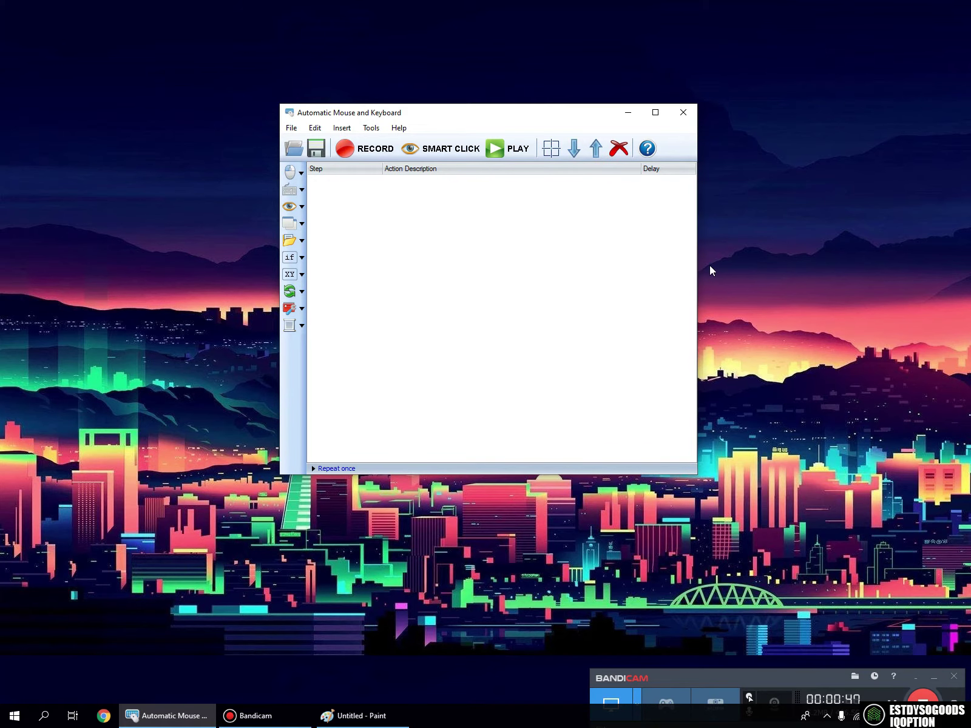
{"action": "left_click_drag", "start_coordinate": [494, 113], "coordinate": [489, 88]}
{"action": "right_click", "coordinate": [735, 244]}
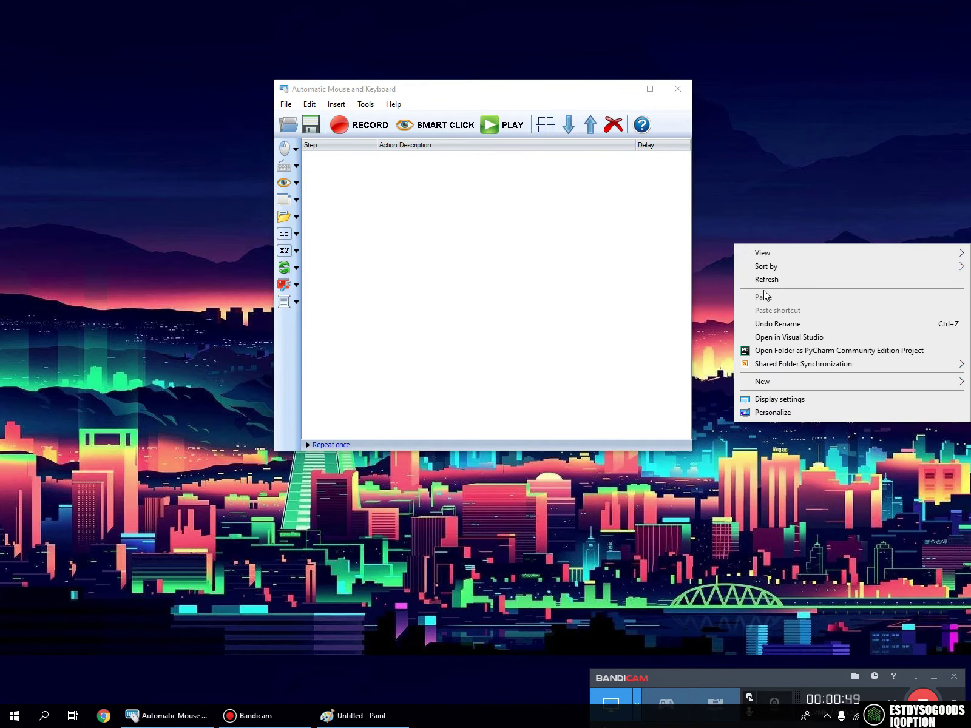
{"action": "left_click", "coordinate": [760, 278]}
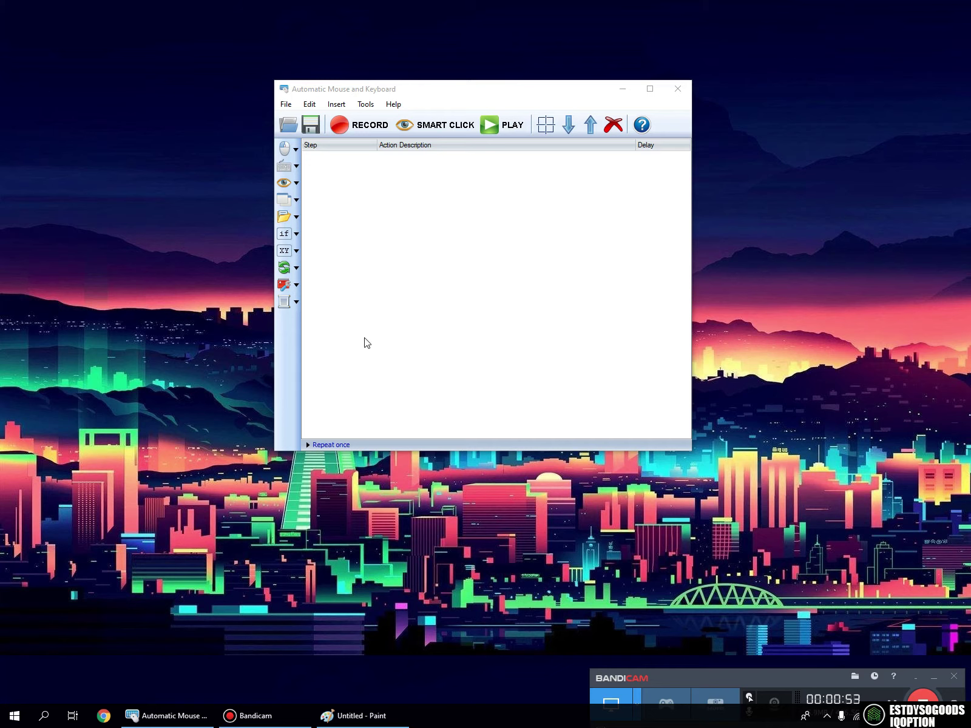
- Insert a For Loop set to Infinite Loop into the empty script
{"action": "left_click", "coordinate": [296, 268]}
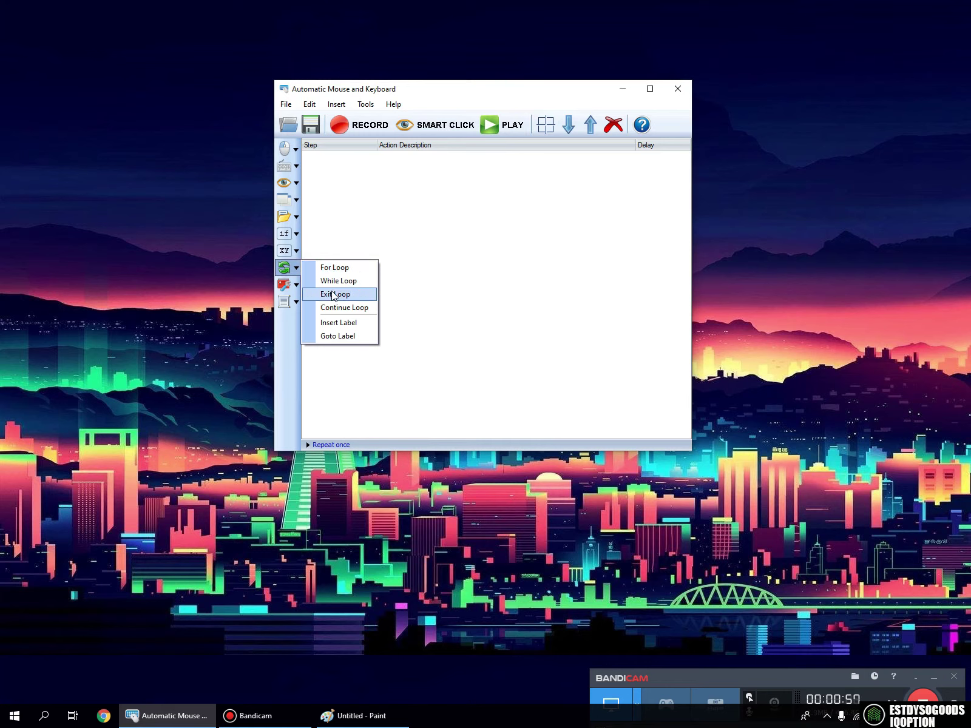
{"action": "left_click", "coordinate": [340, 267]}
{"action": "left_click", "coordinate": [376, 268]}
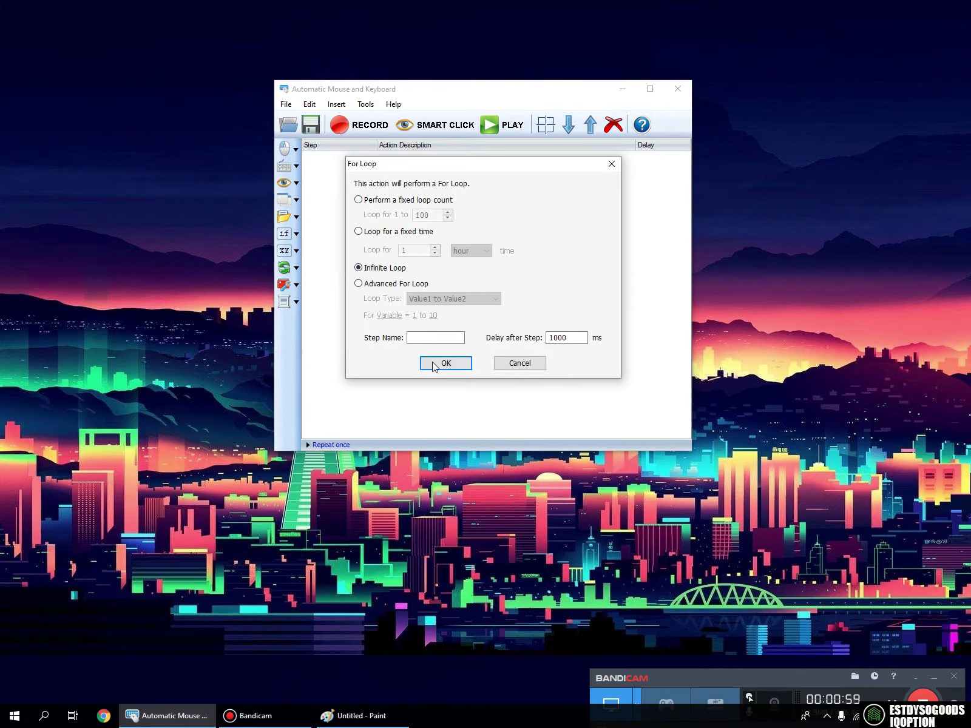
{"action": "left_click", "coordinate": [433, 362]}
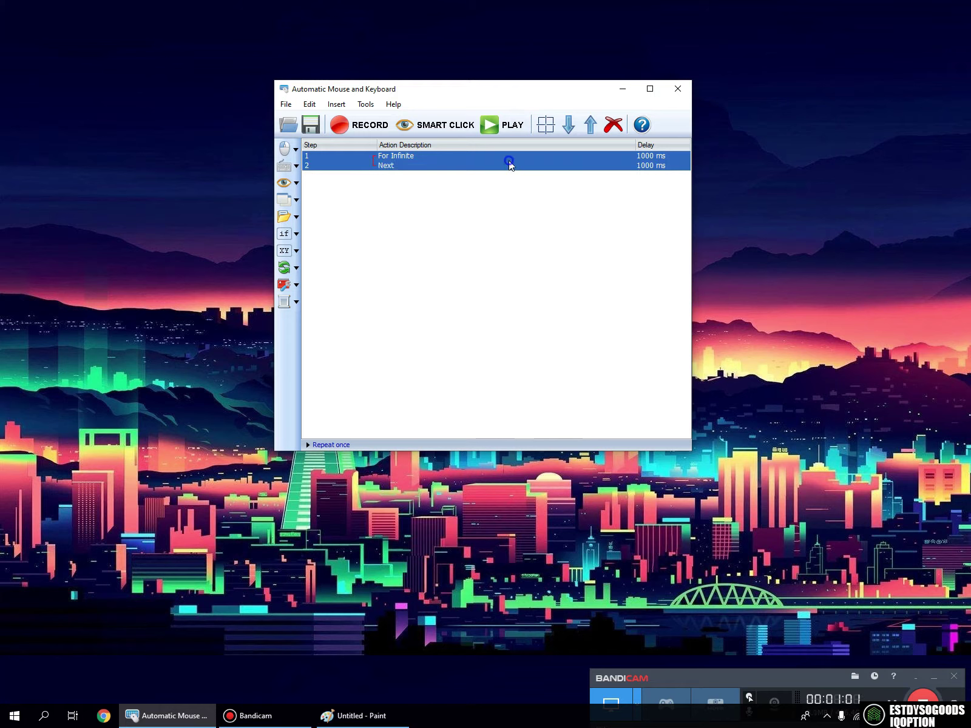
- Set the delay of both selected loop steps, For Infinite and Next, to 10 ms in one batch change
{"action": "right_click", "coordinate": [509, 162]}
{"action": "left_click", "coordinate": [529, 331]}
{"action": "type", "text": "10"}
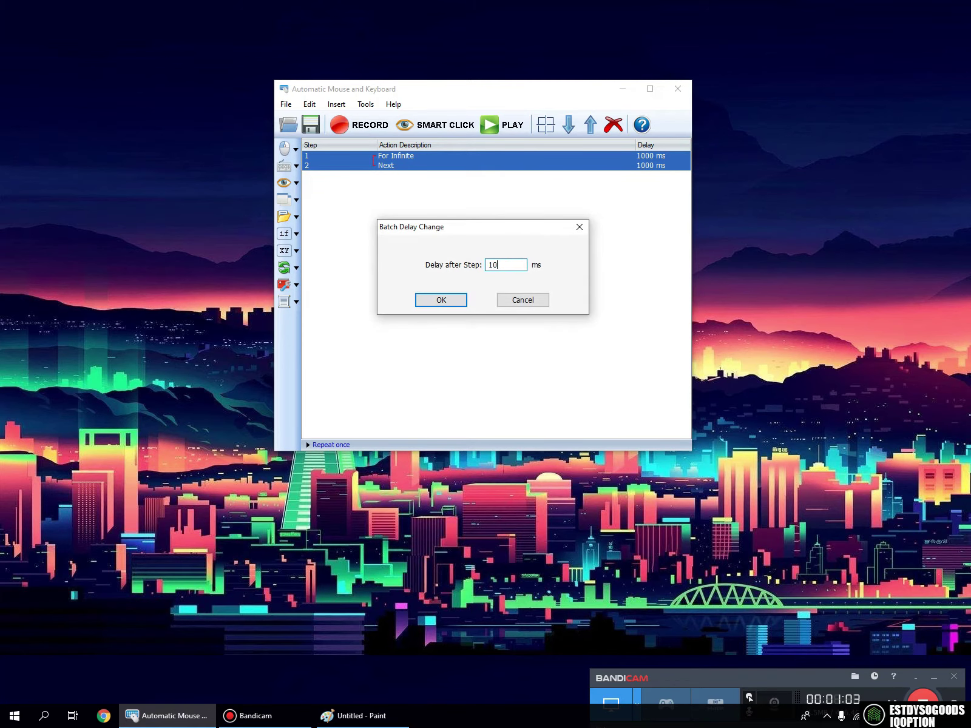
{"action": "key", "text": "Return"}
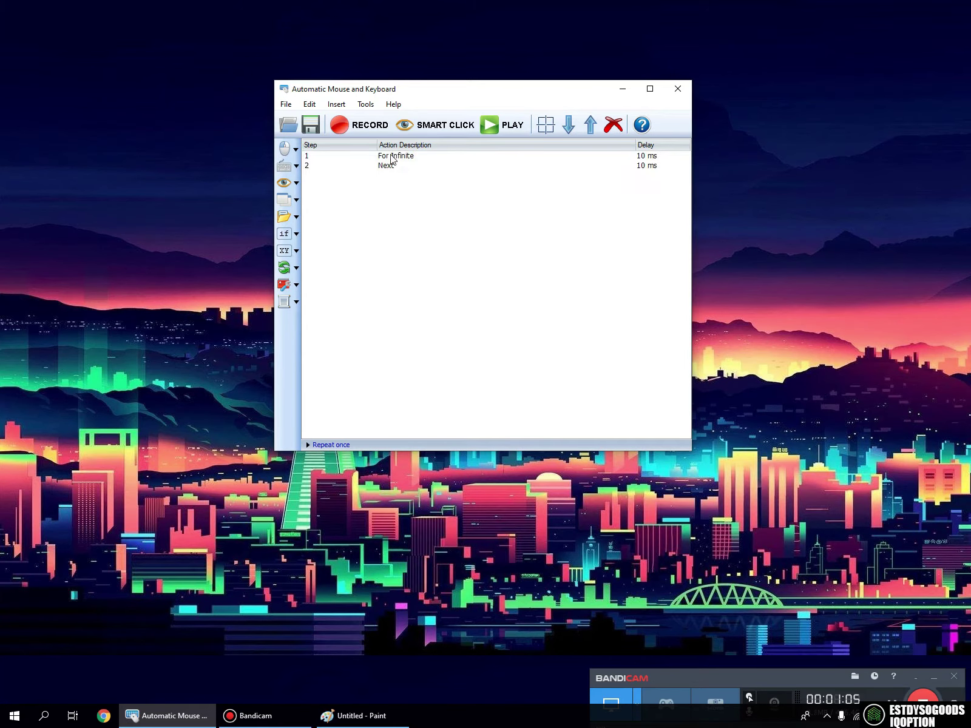
- Start a function call inside the infinite loop, after the For Infinite step, and choose the RandomNumber function
{"action": "left_click", "coordinate": [392, 156]}
{"action": "left_click", "coordinate": [296, 285]}
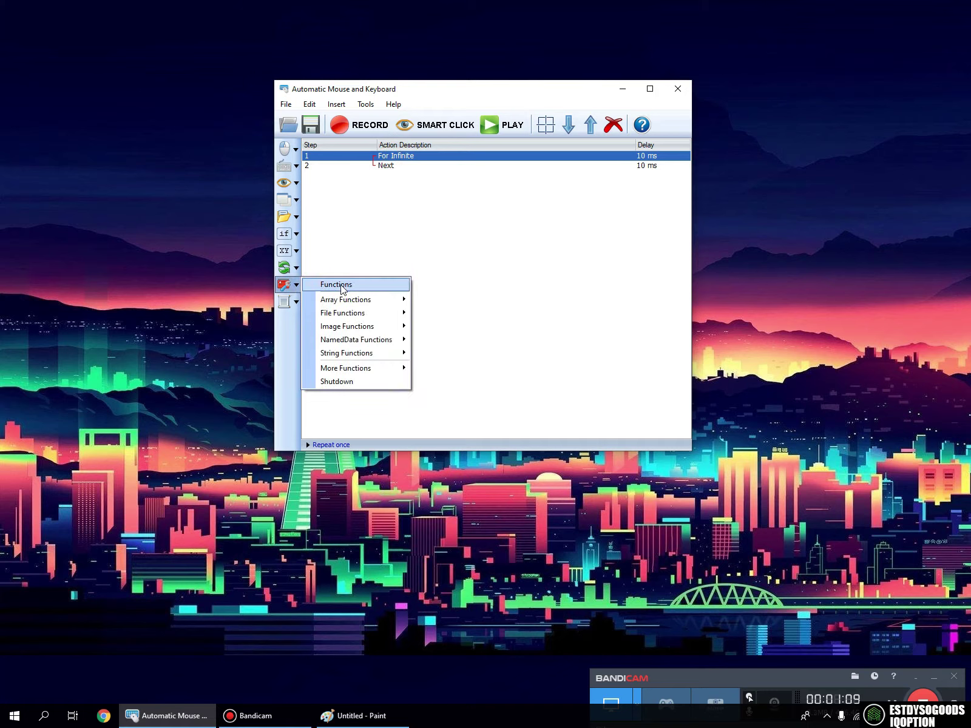
{"action": "left_click", "coordinate": [378, 285]}
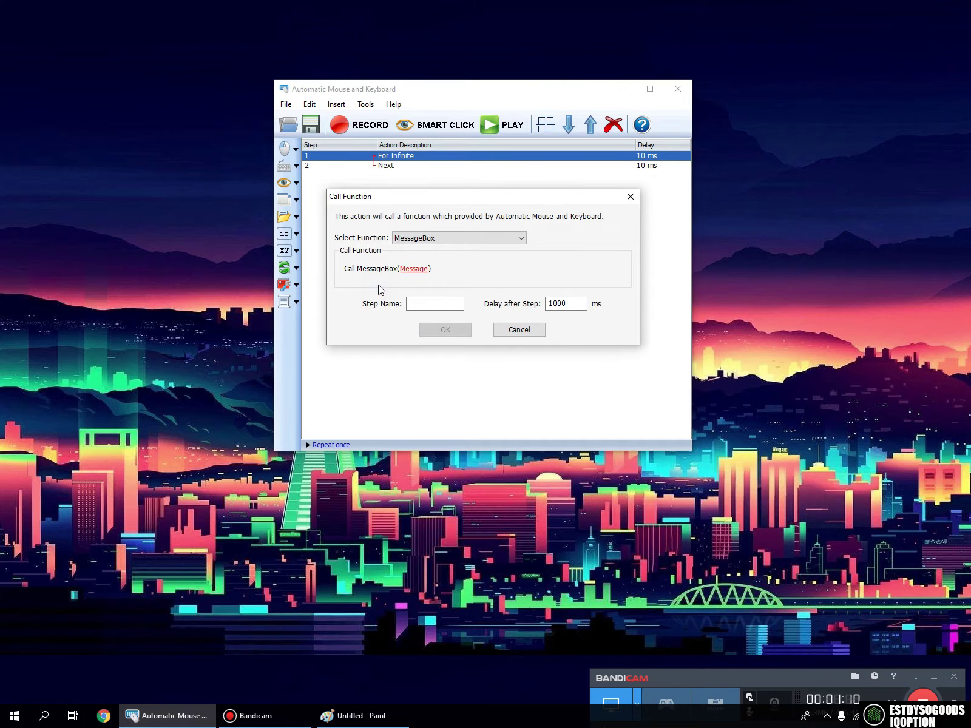
{"action": "left_click", "coordinate": [427, 241]}
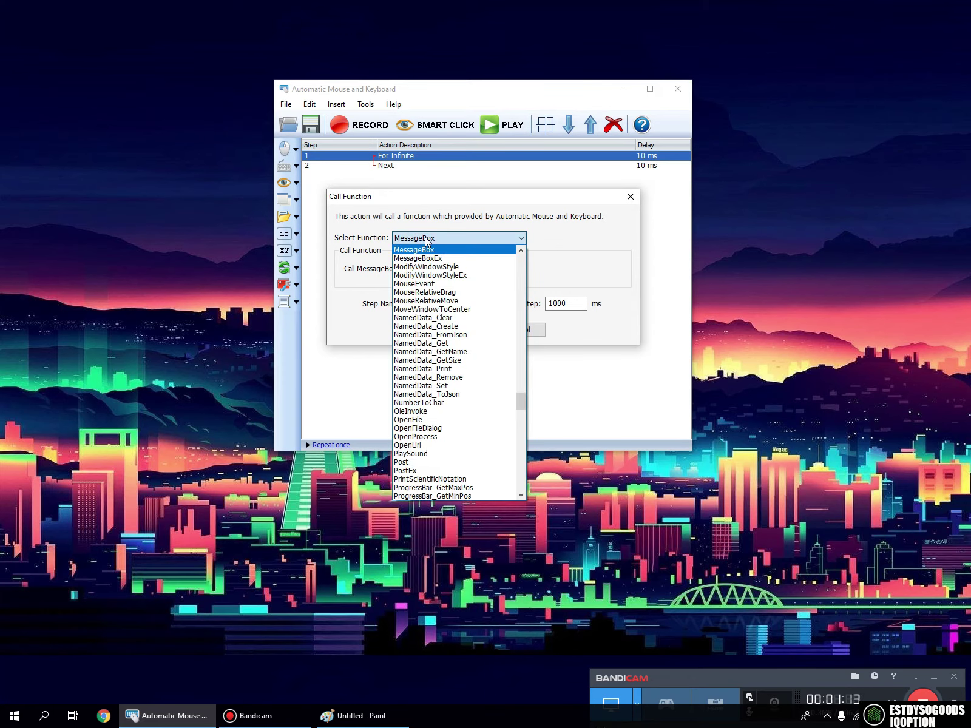
{"action": "key", "text": "r"}
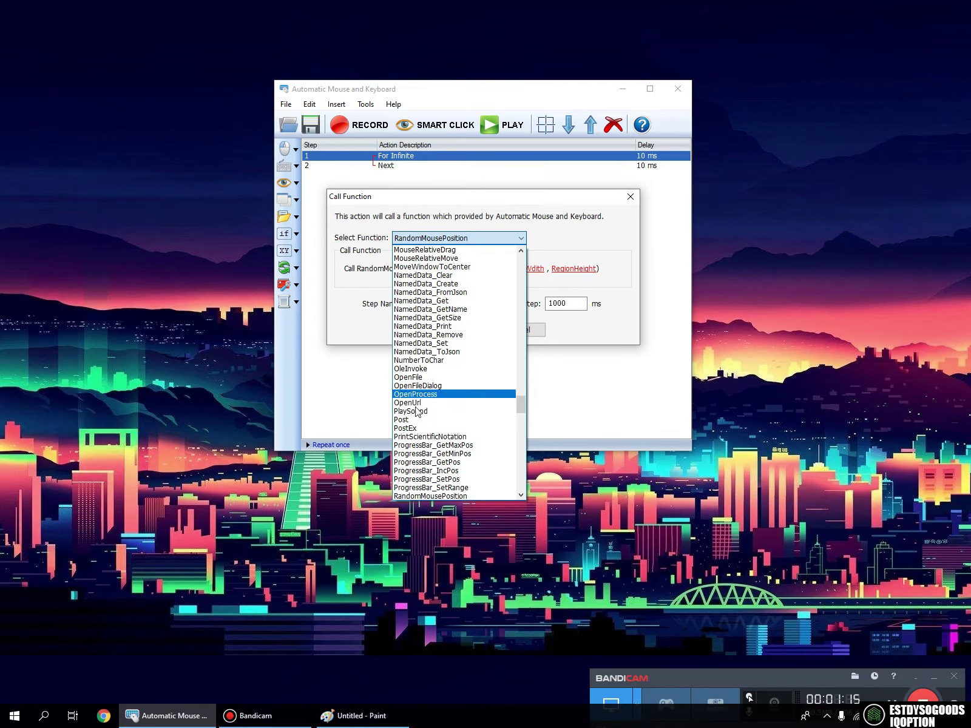
{"action": "scroll", "coordinate": [430, 472], "scroll_direction": "down", "scroll_amount": 2}
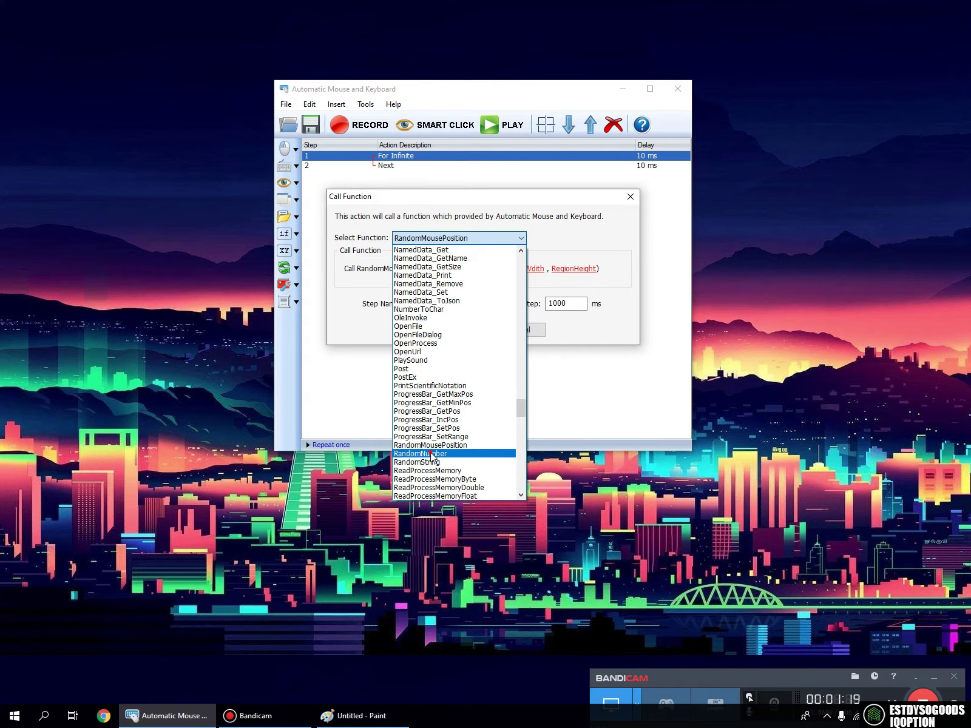
{"action": "left_click", "coordinate": [431, 453]}
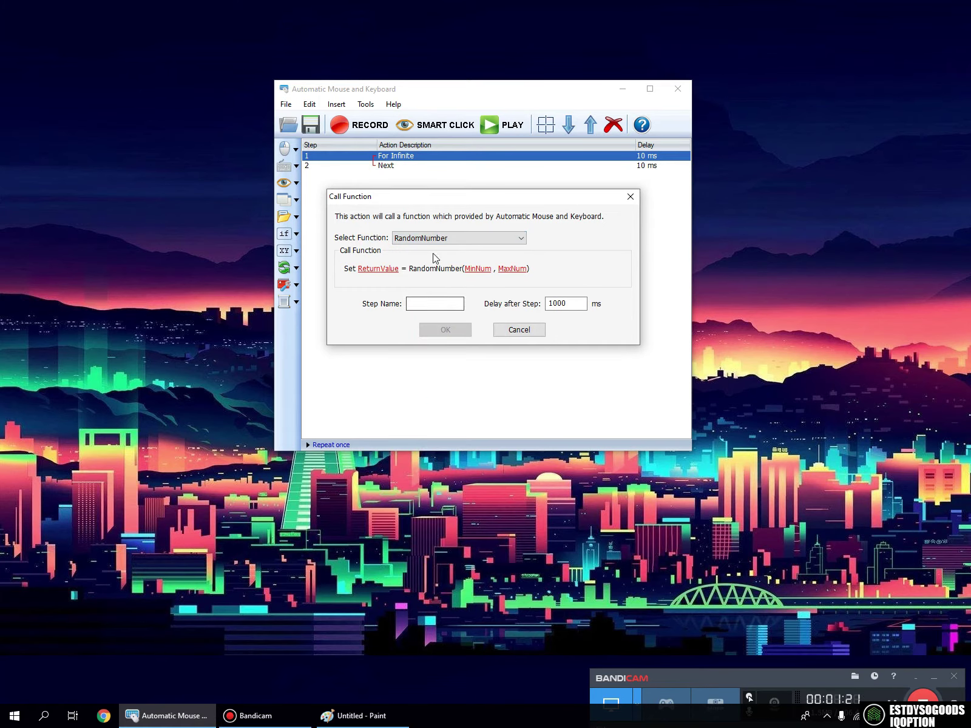
- Store the RandomNumber return value in a variable named randomnum
{"action": "left_click", "coordinate": [365, 269]}
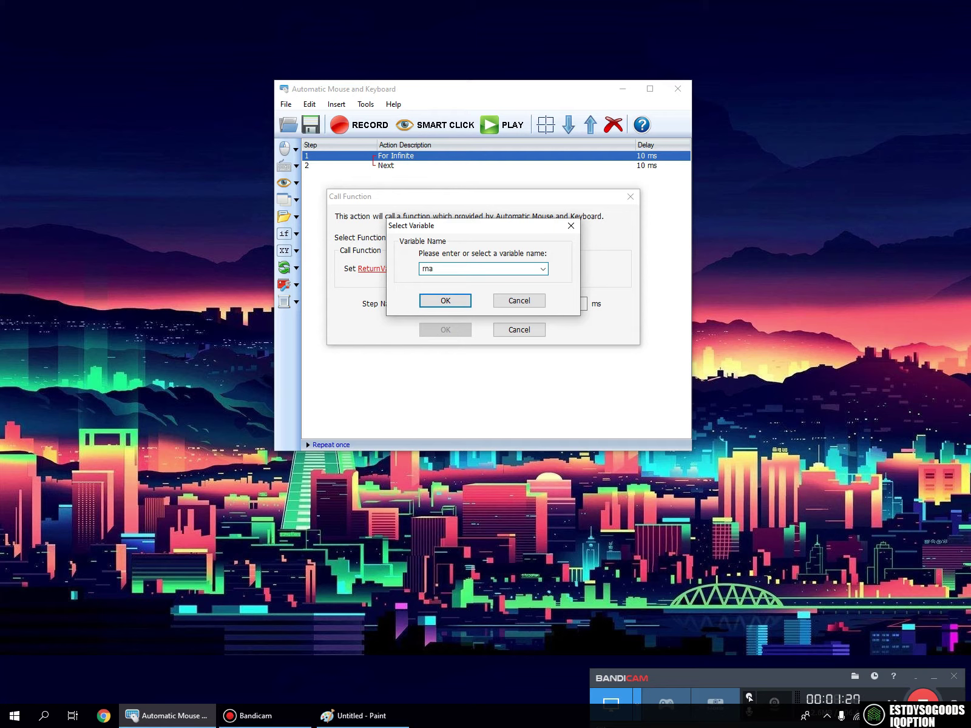
{"action": "type", "text": "r"}
{"action": "left_click_drag", "start_coordinate": [441, 229], "coordinate": [437, 358]}
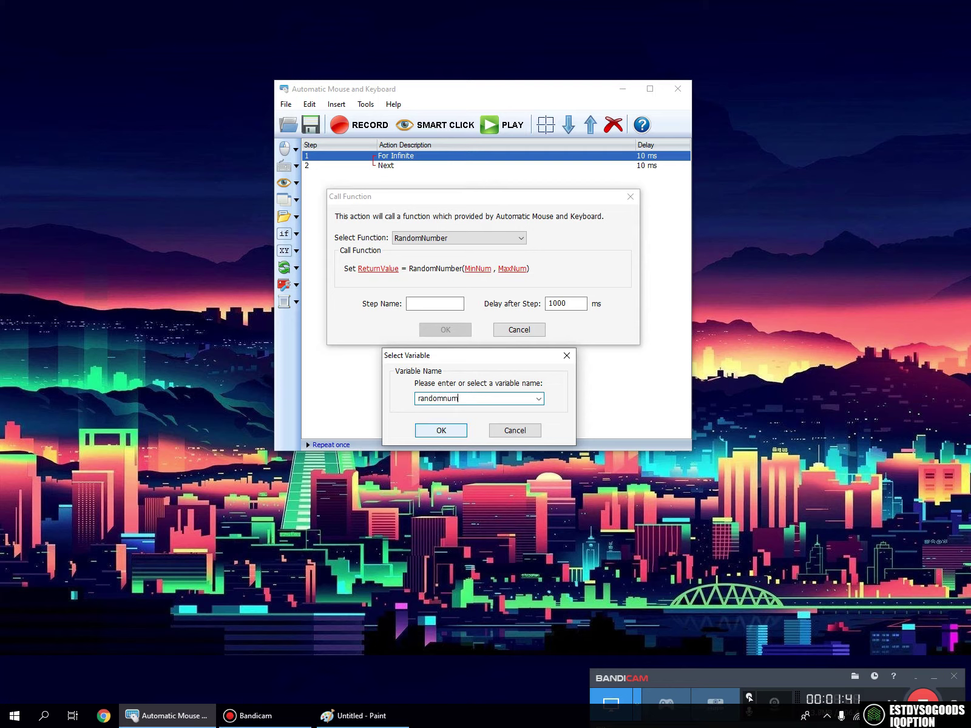
{"action": "left_click", "coordinate": [439, 431]}
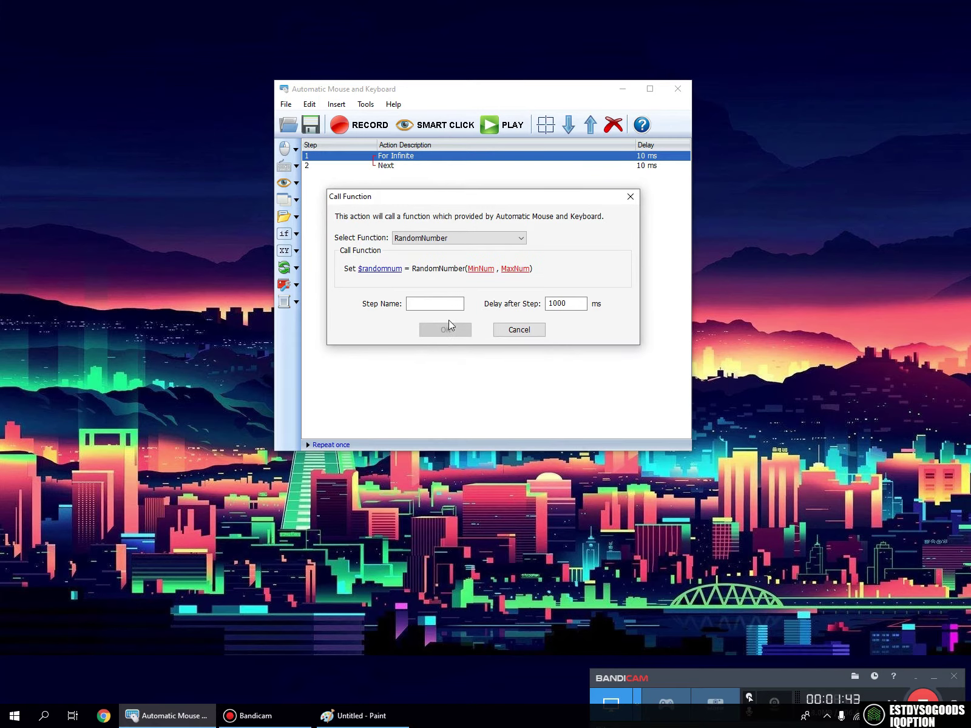
- Set RandomNumber's MinNum to 50 and accept 100 as its MaxNum
{"action": "left_click", "coordinate": [477, 276]}
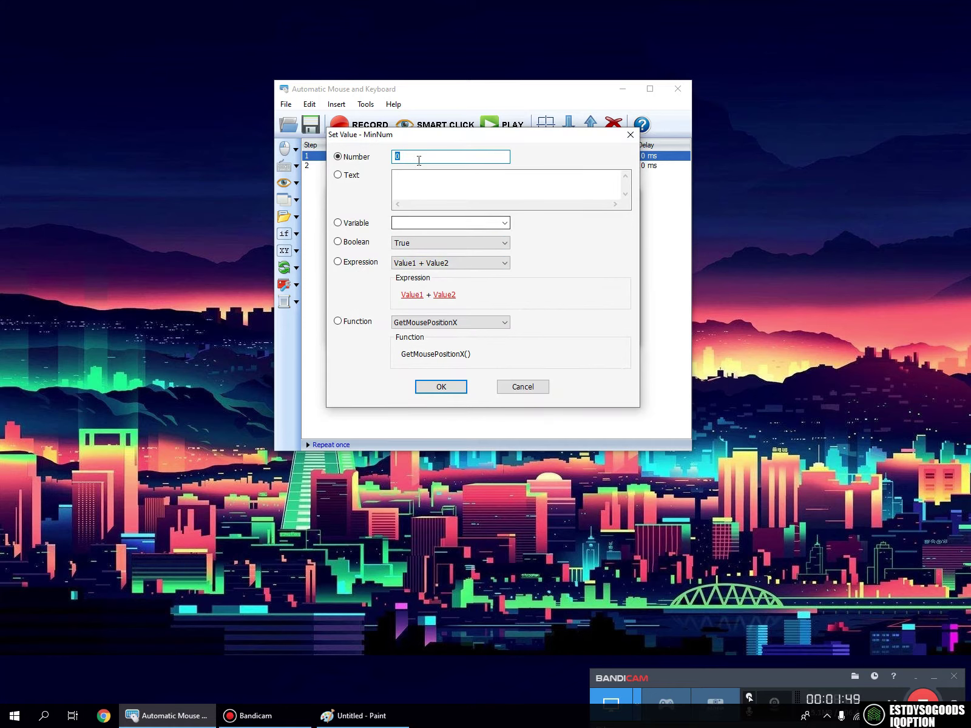
{"action": "type", "text": "50"}
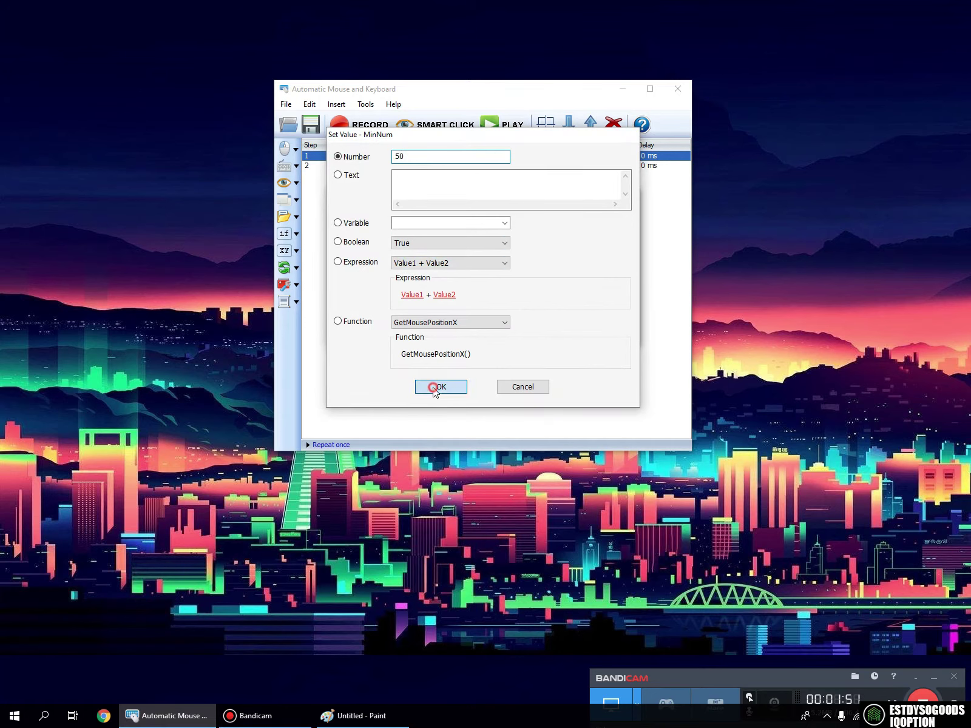
{"action": "left_click", "coordinate": [437, 387]}
{"action": "left_click", "coordinate": [491, 273]}
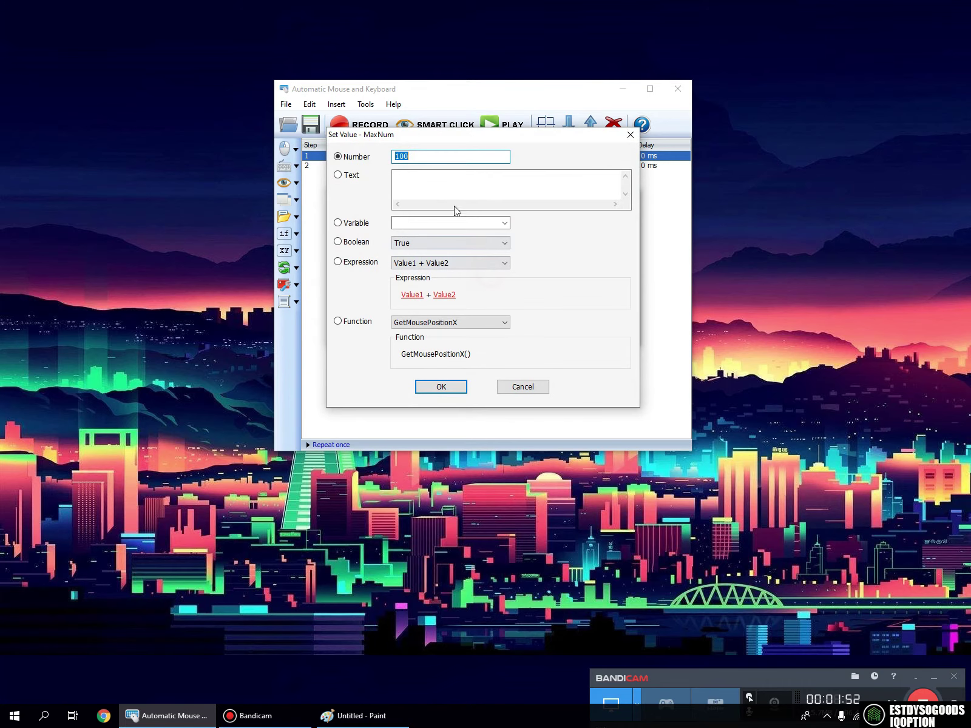
{"action": "left_click", "coordinate": [417, 159]}
{"action": "left_click", "coordinate": [437, 387]}
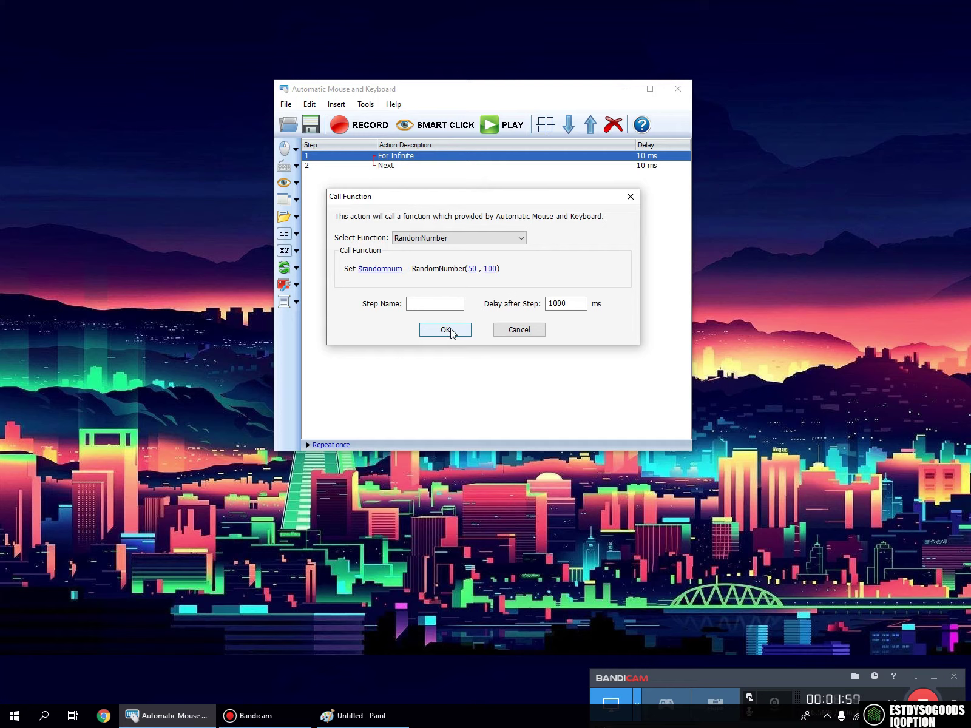
- Set the delay after the RandomNumber step to 10 ms and add the step to the script
{"action": "double_click", "coordinate": [574, 303]}
{"action": "type", "text": "10"}
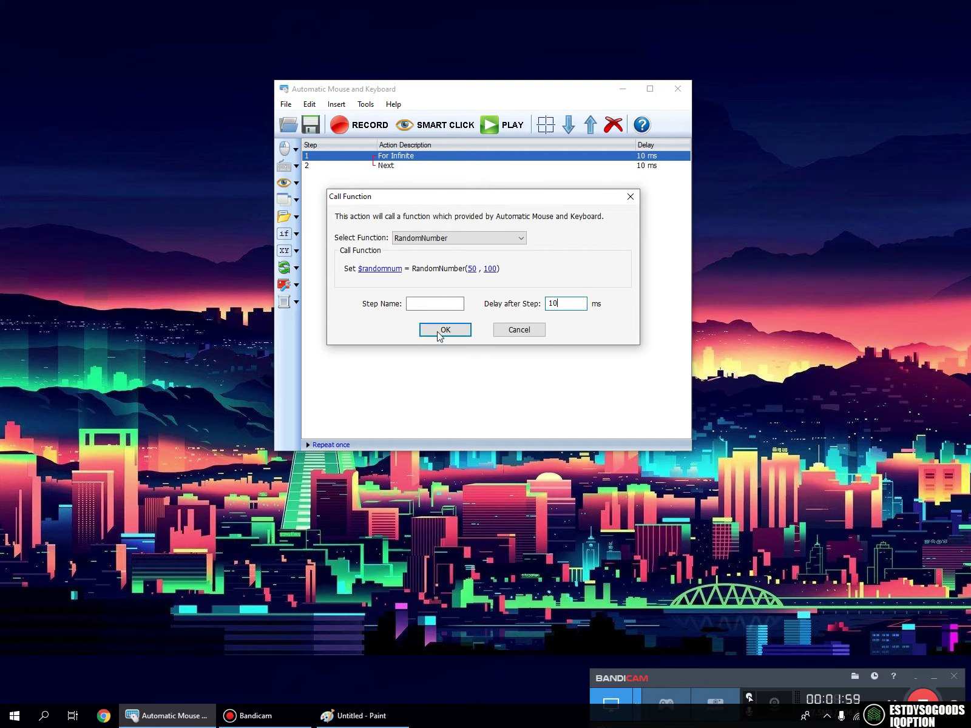
{"action": "left_click", "coordinate": [445, 330]}
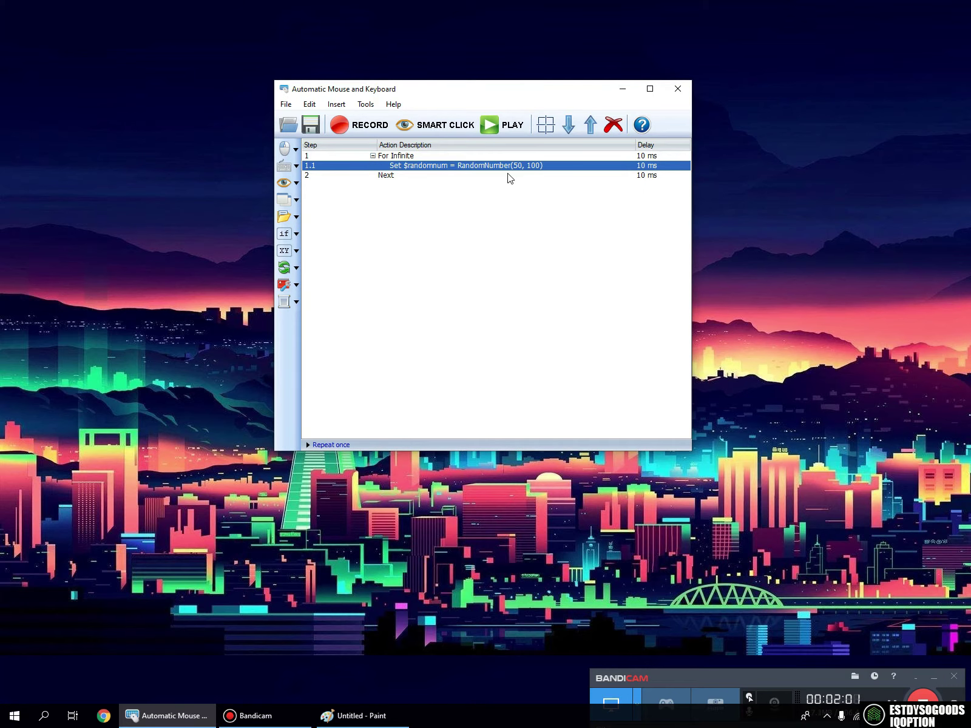
- Add a MessageBox function call after the RandomNumber step, using the variable $randomnum as its message
{"action": "left_click", "coordinate": [296, 285]}
{"action": "left_click", "coordinate": [369, 287]}
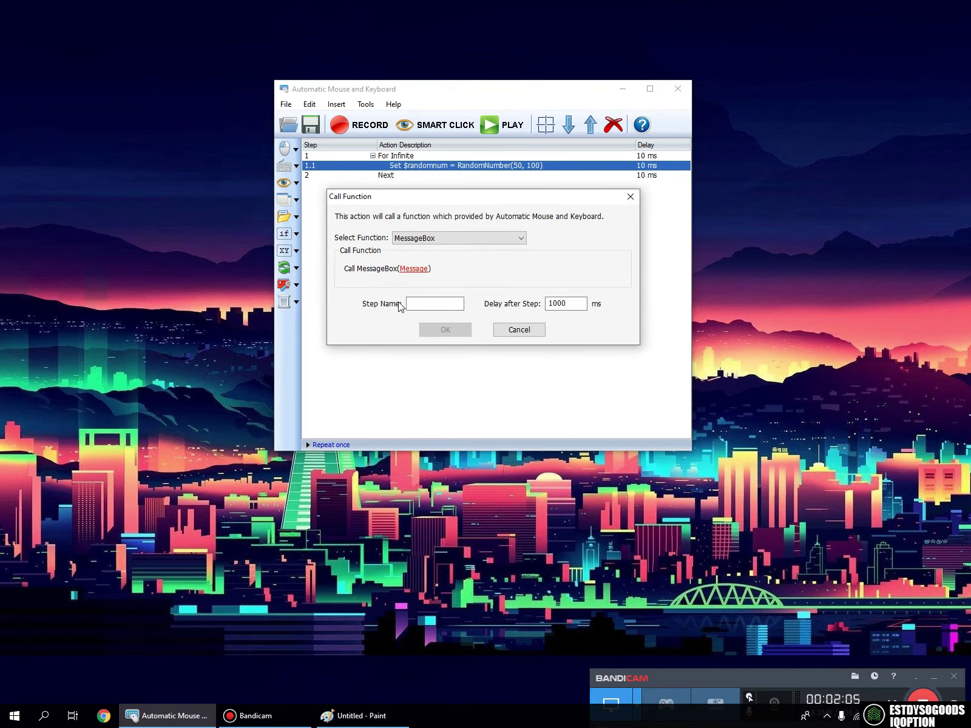
{"action": "left_click", "coordinate": [413, 269]}
{"action": "left_click", "coordinate": [504, 222]}
{"action": "left_click", "coordinate": [413, 234]}
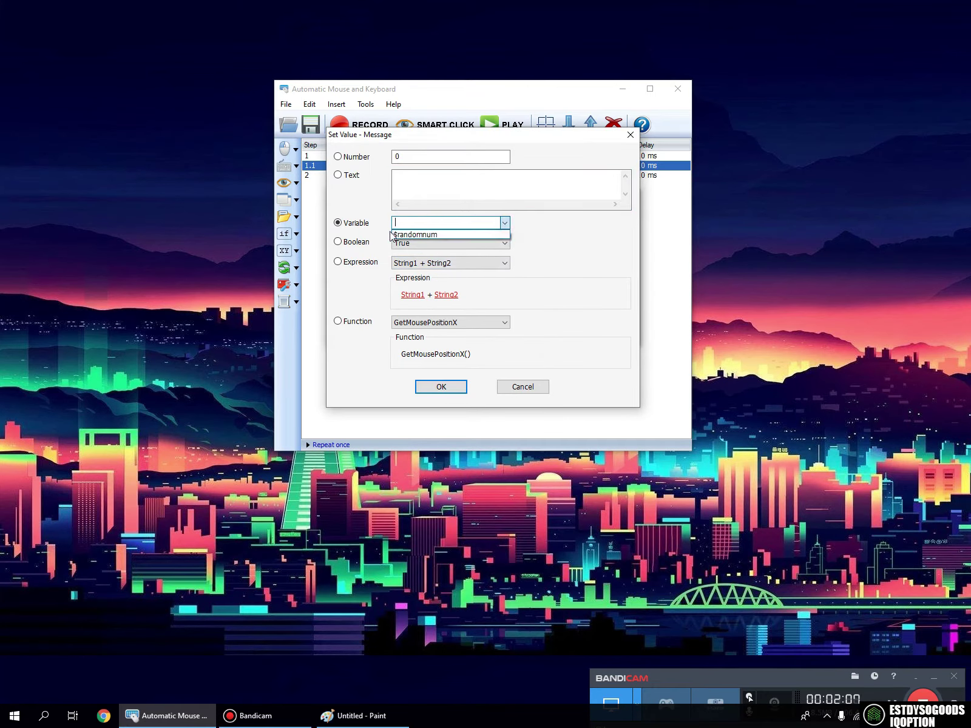
{"action": "left_click", "coordinate": [400, 223]}
{"action": "left_click", "coordinate": [413, 234]}
{"action": "left_click", "coordinate": [452, 388]}
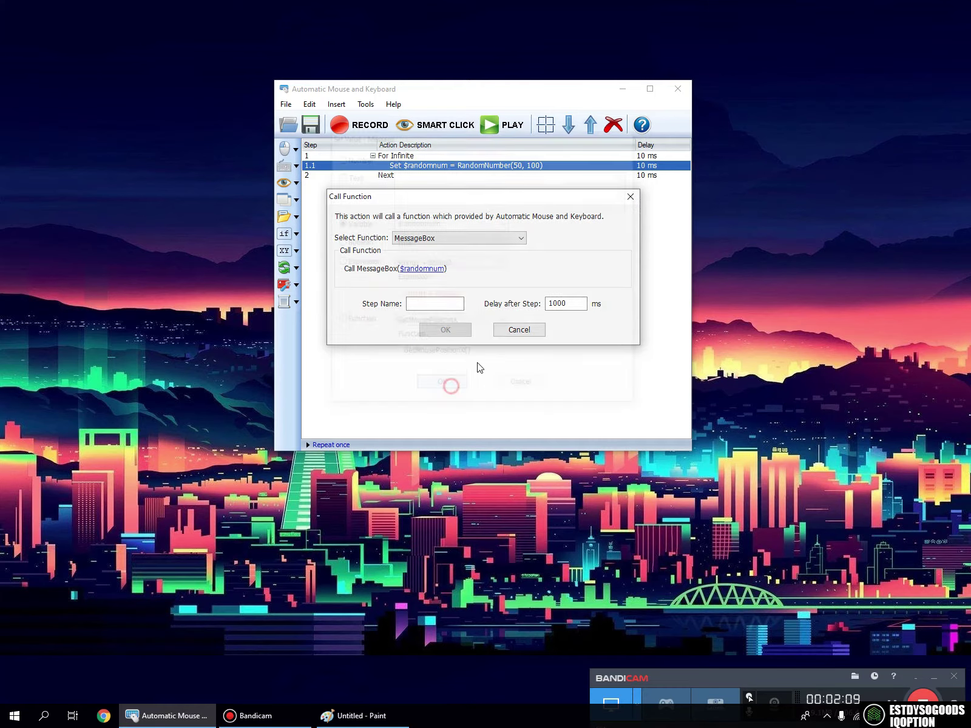
{"action": "left_click", "coordinate": [453, 330]}
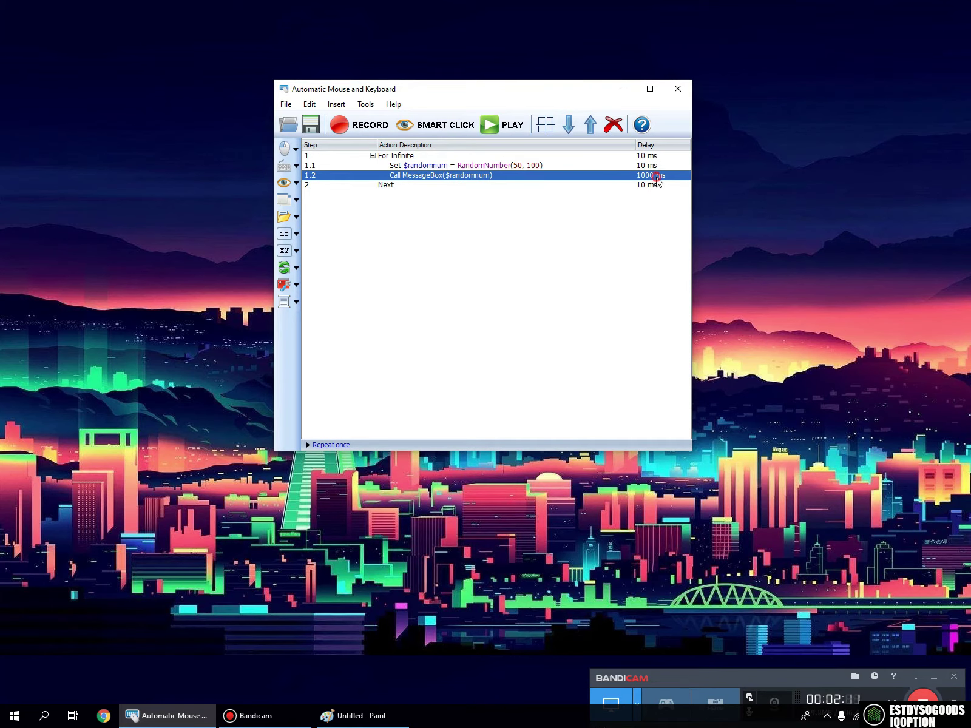
- Set the delay after the MessageBox step to 10 ms
{"action": "double_click", "coordinate": [655, 176]}
{"action": "double_click", "coordinate": [558, 304]}
{"action": "type", "text": "10"}
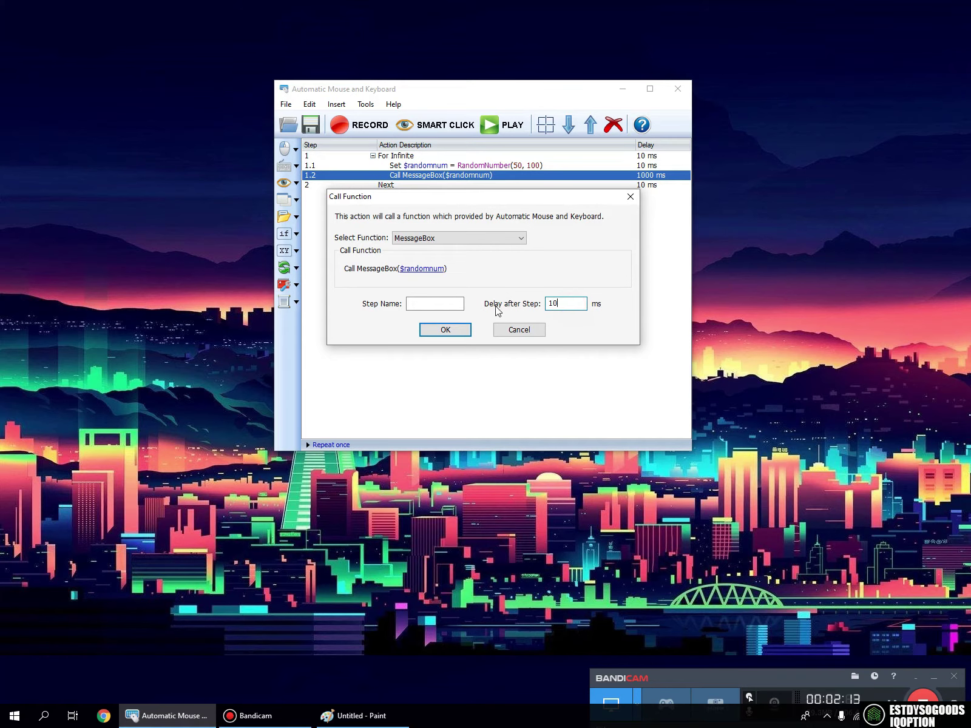
{"action": "left_click", "coordinate": [454, 336]}
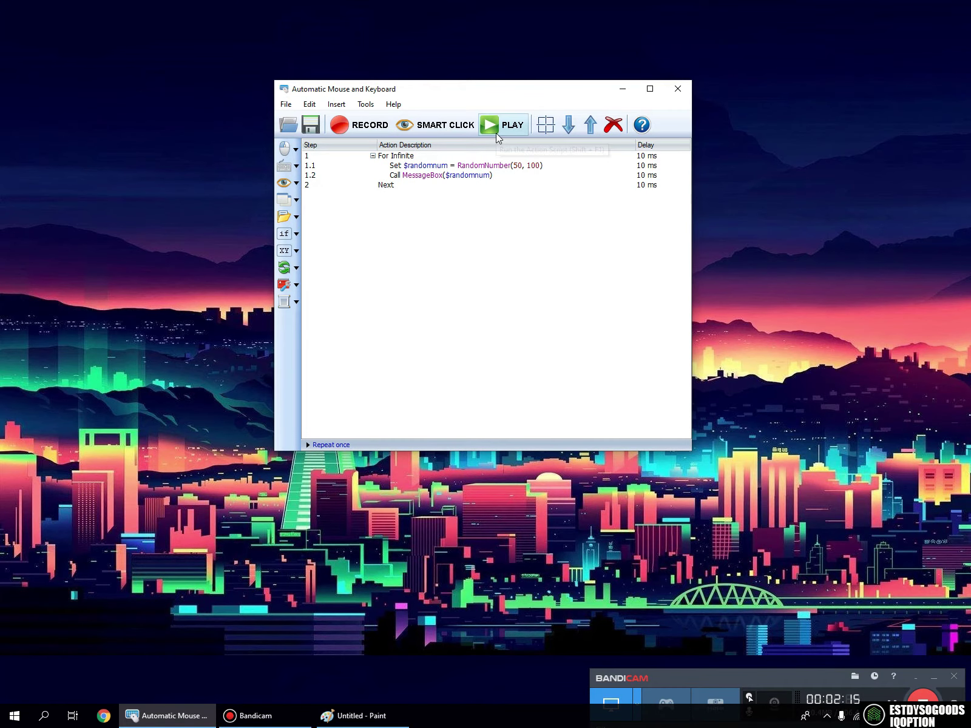
- Run the script, dismiss the first message box to check the generated random numbers, and stop playback
{"action": "left_click", "coordinate": [497, 133]}
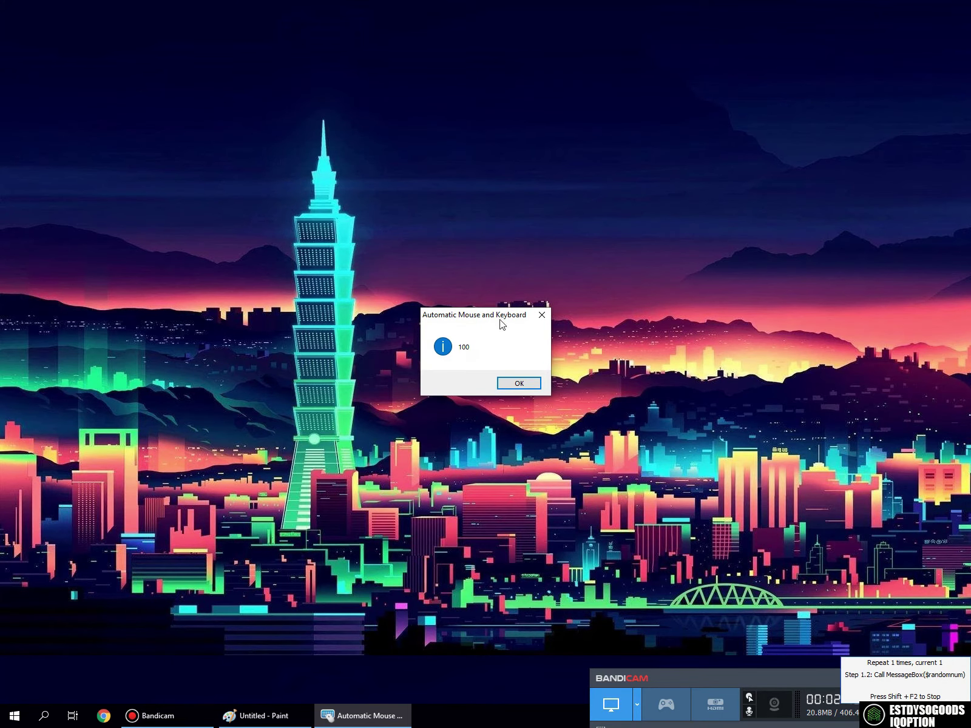
{"action": "left_click", "coordinate": [510, 384]}
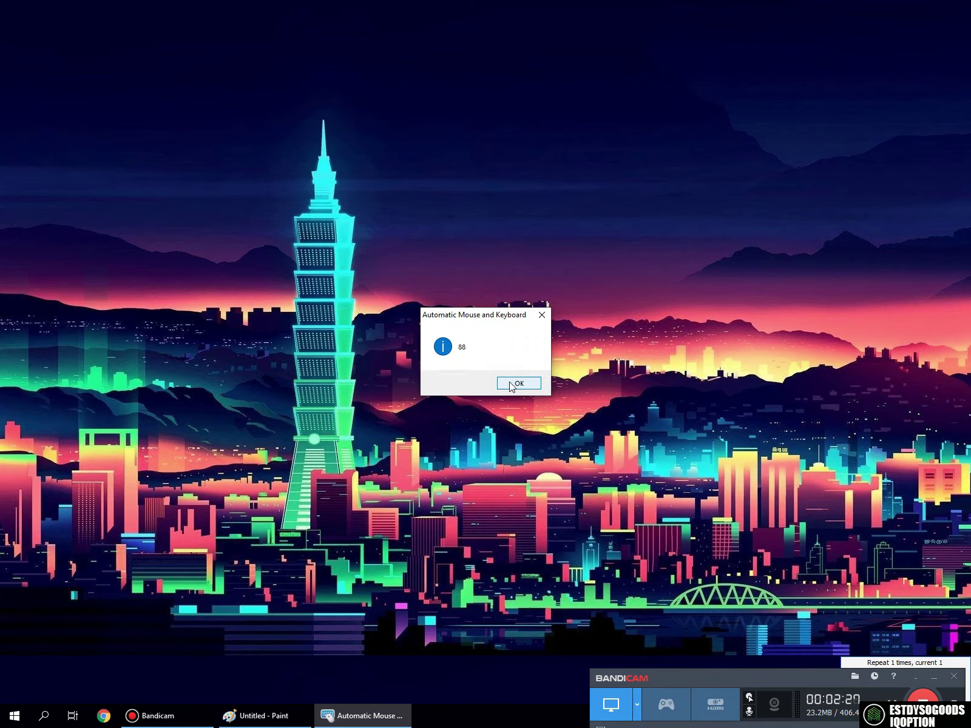
{"action": "key", "text": "F12"}
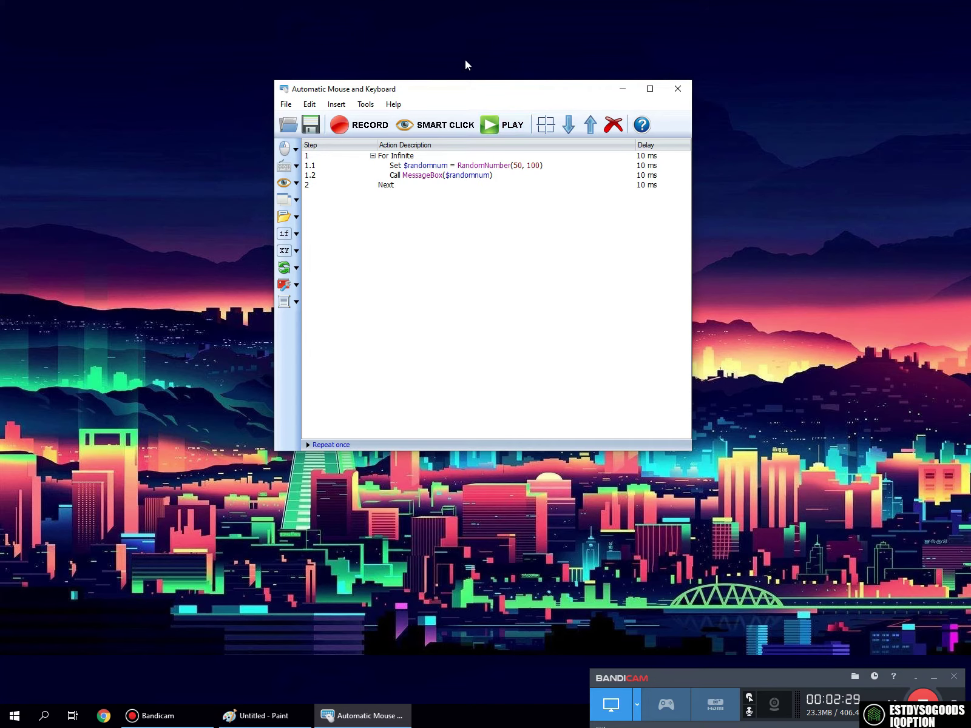
- Start an If Variable Equals condition after the MessageBox step, with the number 5 as its first value
{"action": "left_click", "coordinate": [435, 176]}
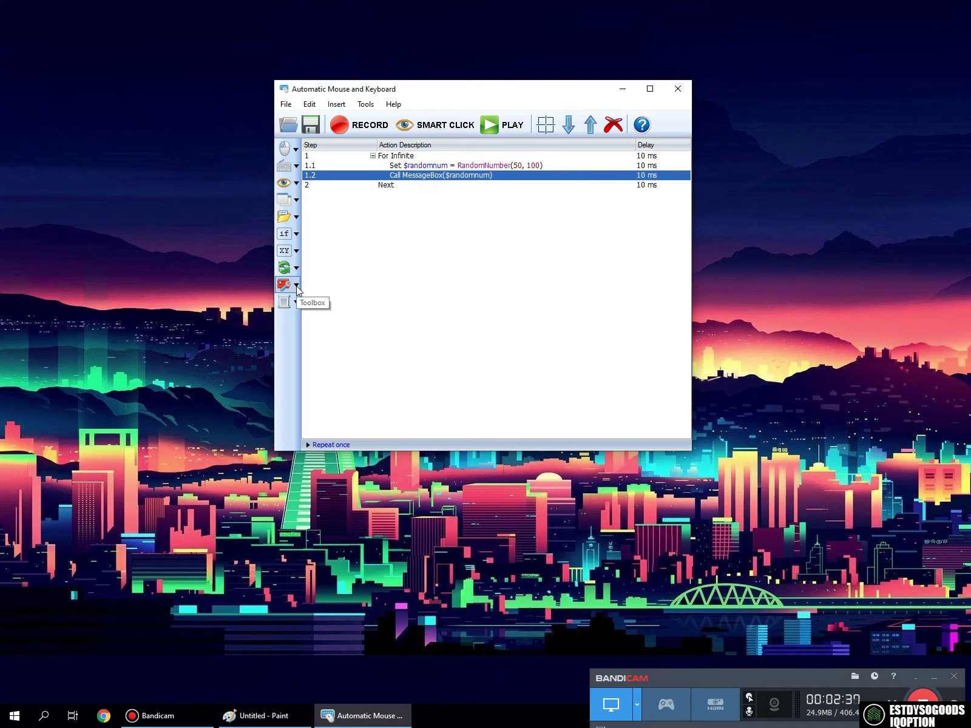
{"action": "left_click", "coordinate": [296, 251]}
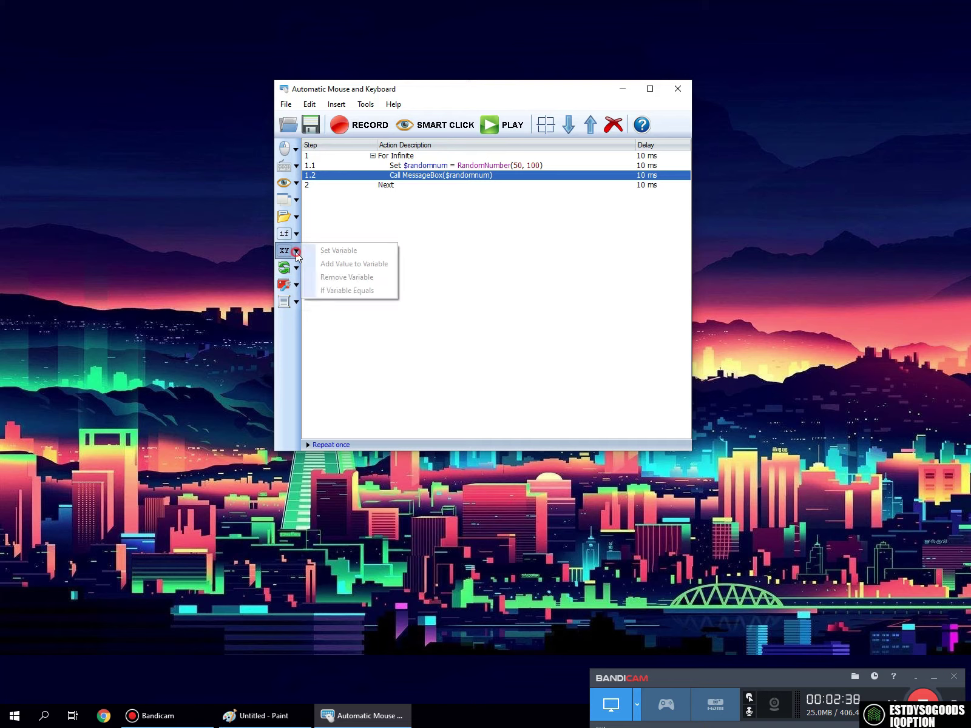
{"action": "left_click", "coordinate": [326, 292]}
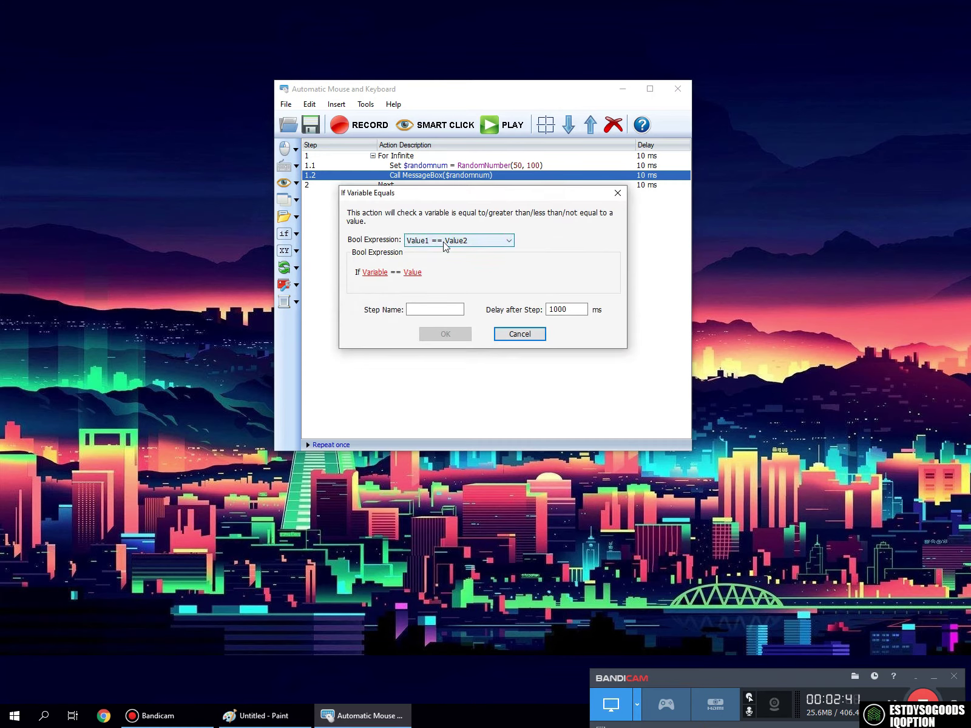
{"action": "left_click", "coordinate": [373, 272]}
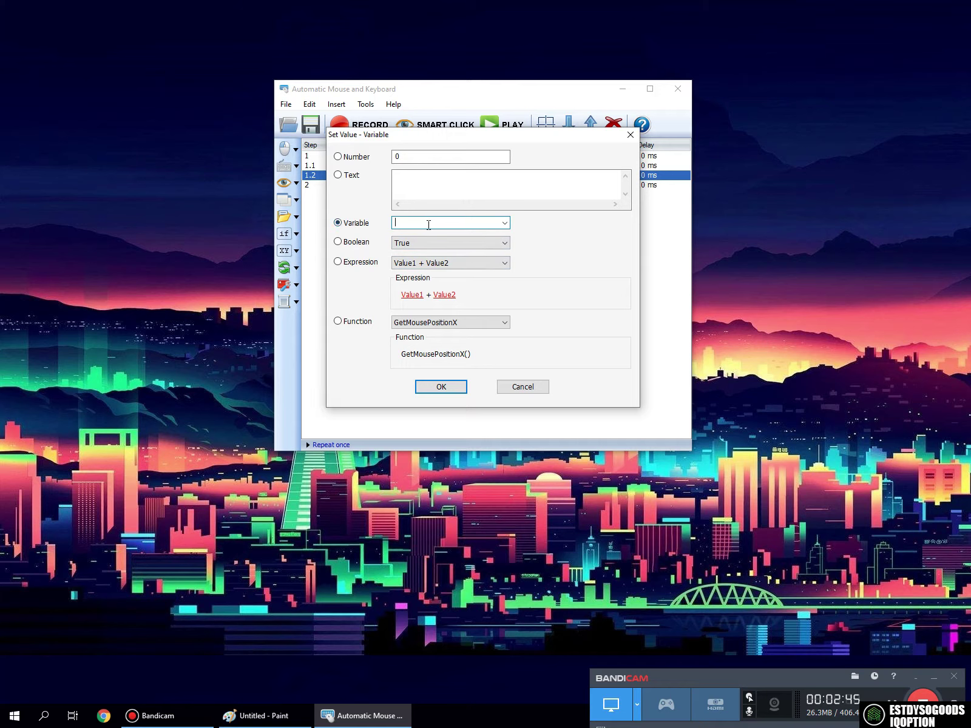
{"action": "left_click", "coordinate": [339, 156]}
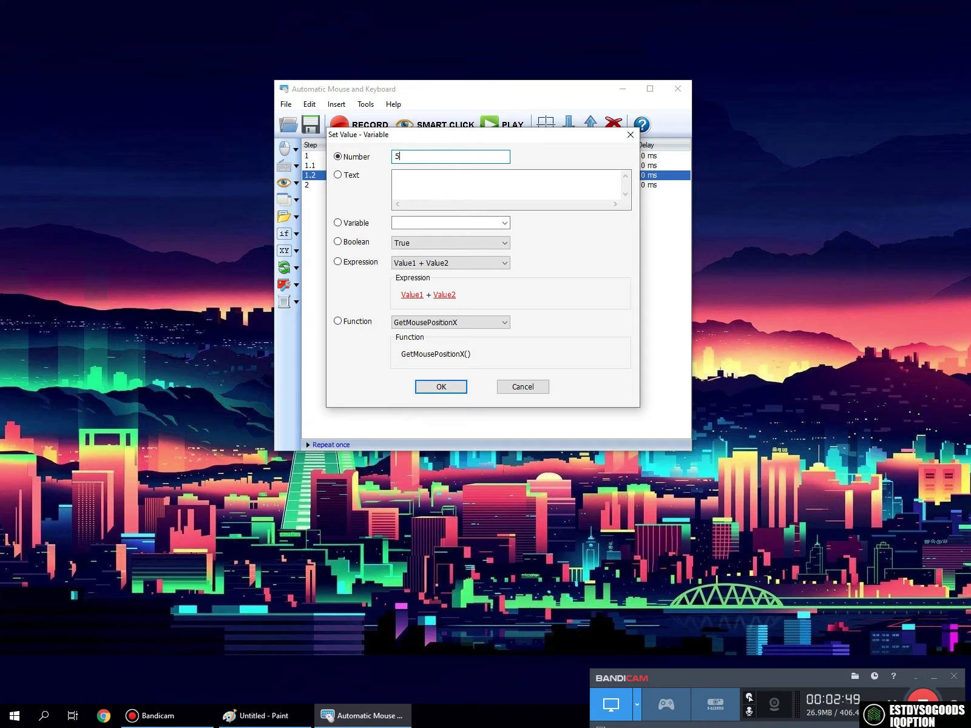
{"action": "type", "text": "5"}
{"action": "left_click", "coordinate": [440, 386]}
- Set the condition's expression to Value1 > Value2 with $randomnum as the second value, and add it to the script
{"action": "left_click", "coordinate": [427, 242]}
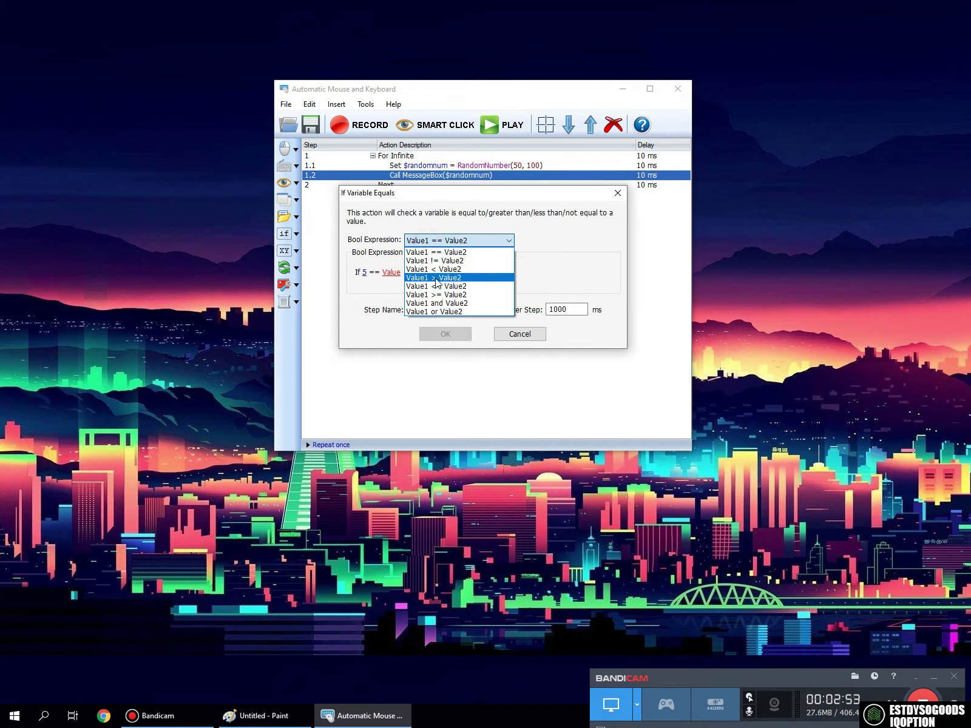
{"action": "left_click", "coordinate": [435, 277]}
{"action": "left_click", "coordinate": [384, 273]}
{"action": "left_click", "coordinate": [502, 222]}
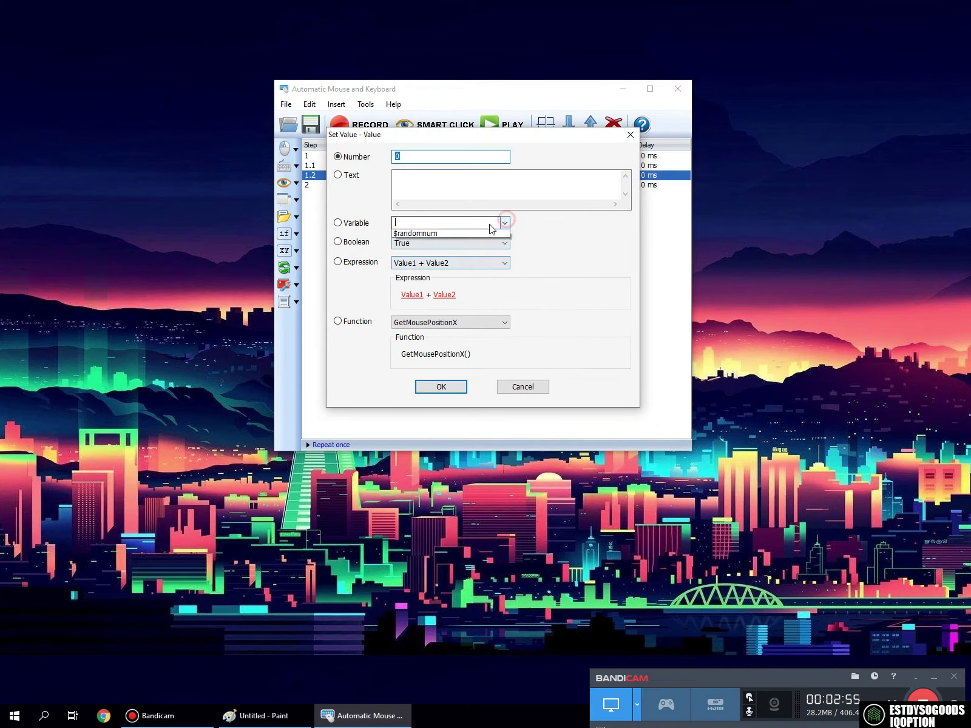
{"action": "left_click", "coordinate": [415, 232]}
{"action": "left_click", "coordinate": [440, 387]}
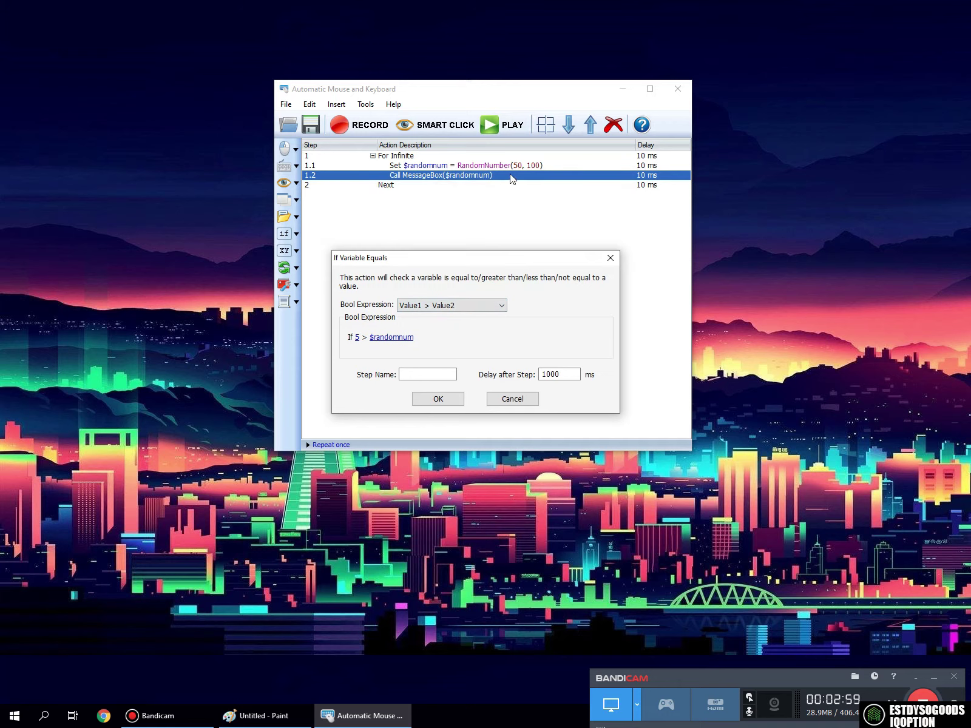
{"action": "left_click", "coordinate": [436, 399]}
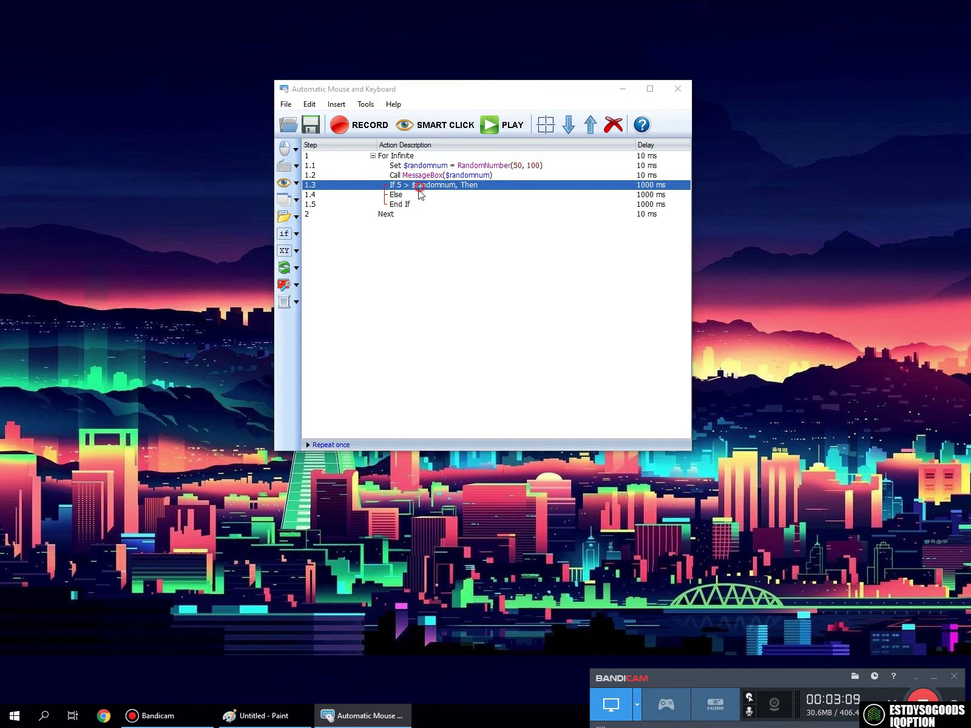
- Change the If step's comparison to Value1 < Value2
{"action": "double_click", "coordinate": [419, 185]}
{"action": "left_click", "coordinate": [444, 246]}
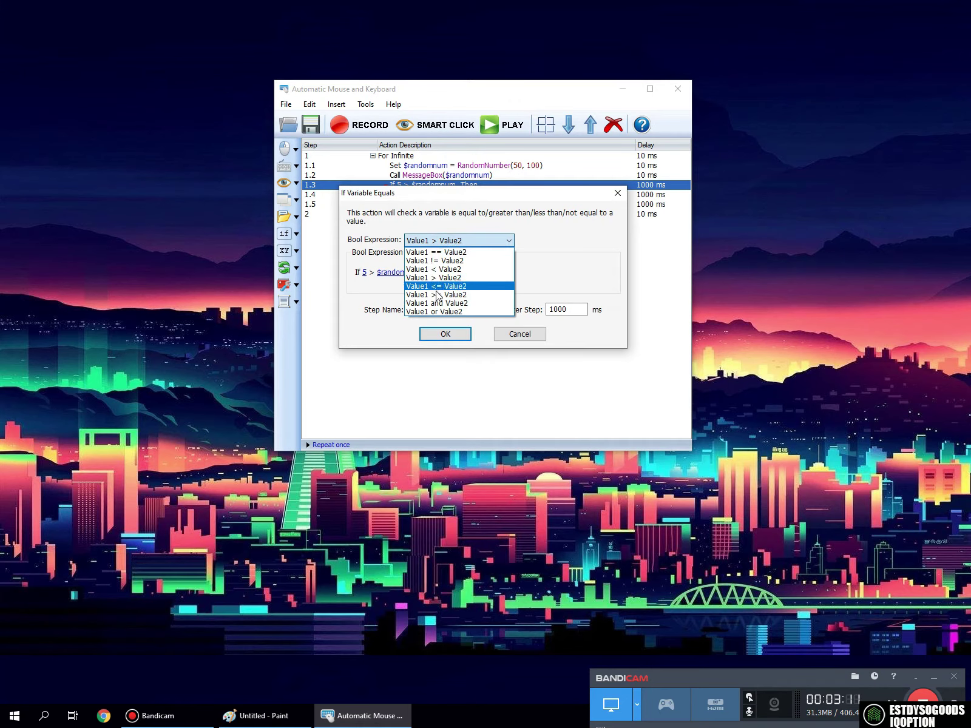
{"action": "left_click", "coordinate": [437, 272]}
{"action": "left_click", "coordinate": [445, 333]}
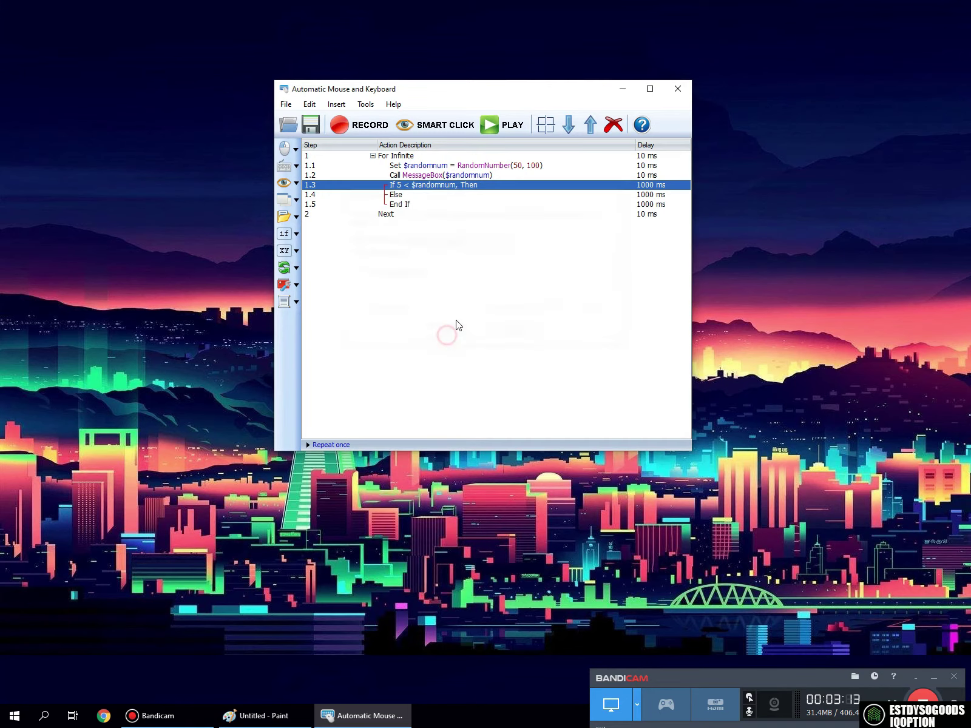
- Add a MessageBox function call with the text "OK" inside the If branch
{"action": "left_click", "coordinate": [284, 285]}
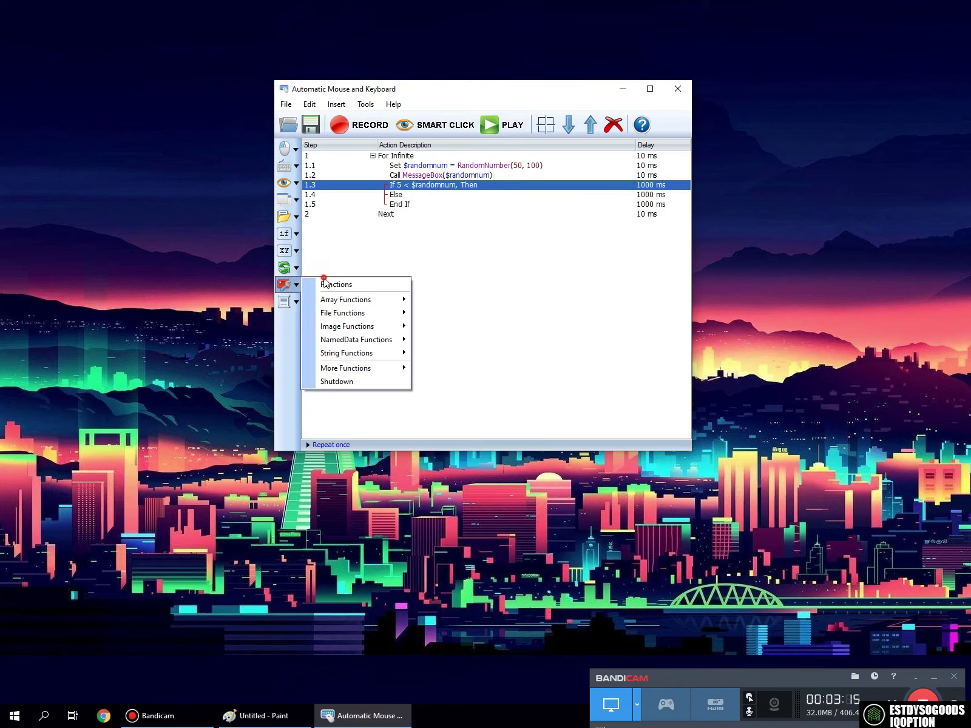
{"action": "left_click", "coordinate": [322, 280]}
{"action": "left_click", "coordinate": [415, 269]}
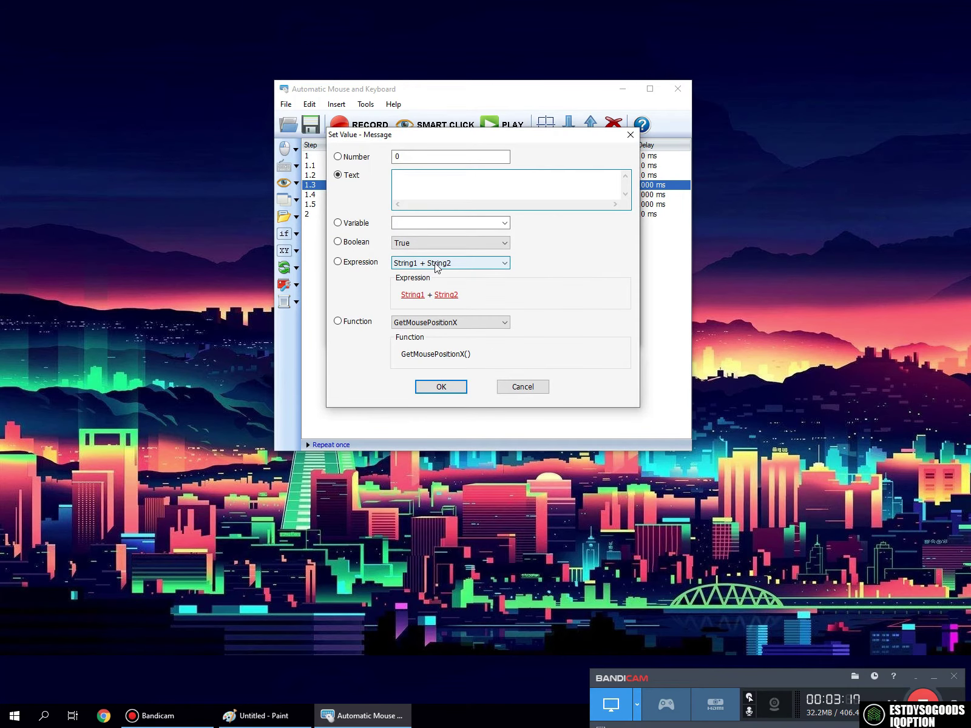
{"action": "type", "text": "OK"}
{"action": "left_click", "coordinate": [441, 388]}
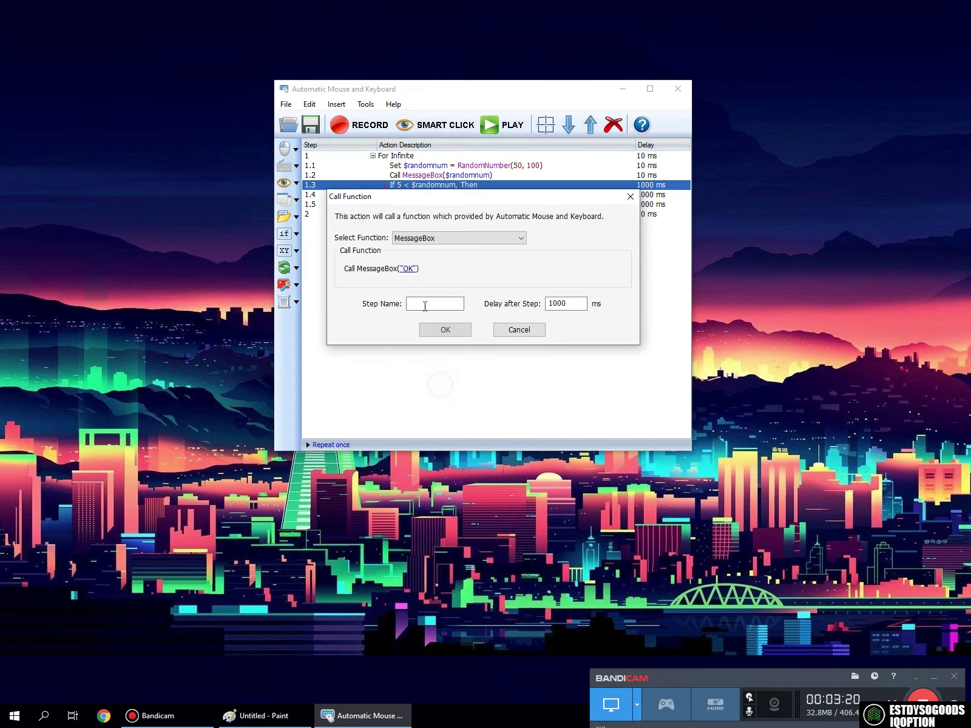
{"action": "left_click", "coordinate": [445, 331]}
- Run the script, dismiss its message boxes to check the "OK" condition, and end playback
{"action": "left_click", "coordinate": [426, 167]}
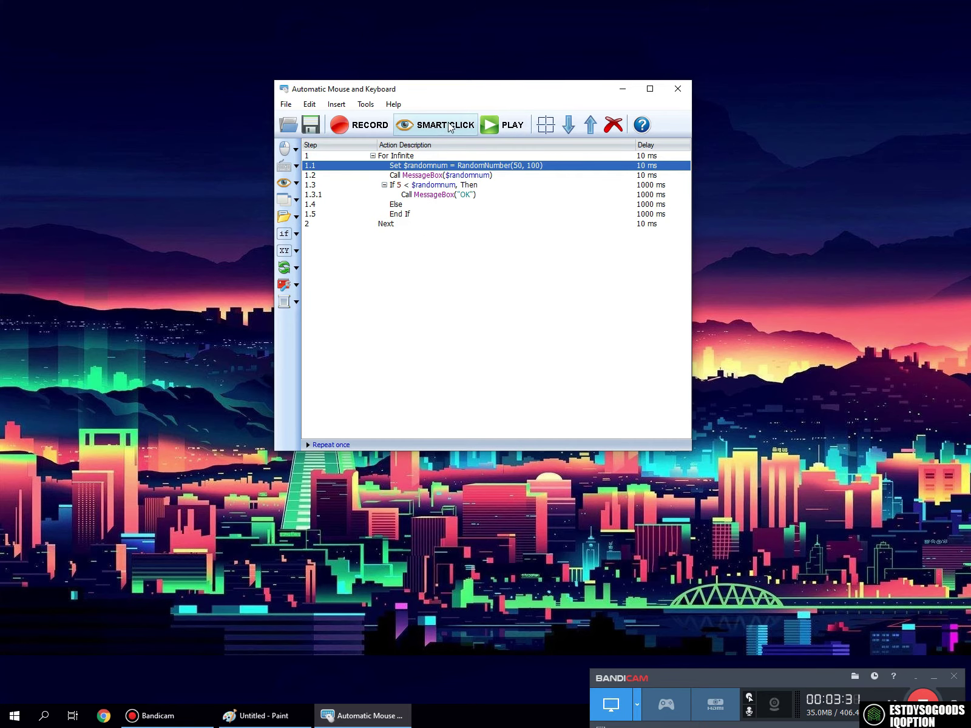
{"action": "left_click", "coordinate": [501, 130]}
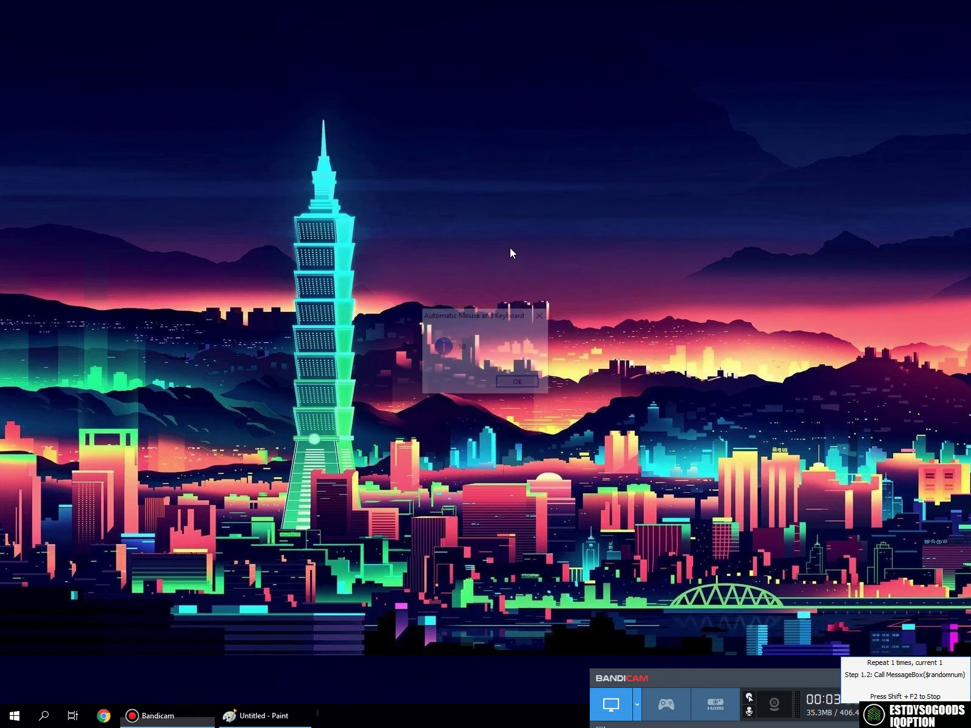
{"action": "left_click", "coordinate": [513, 383]}
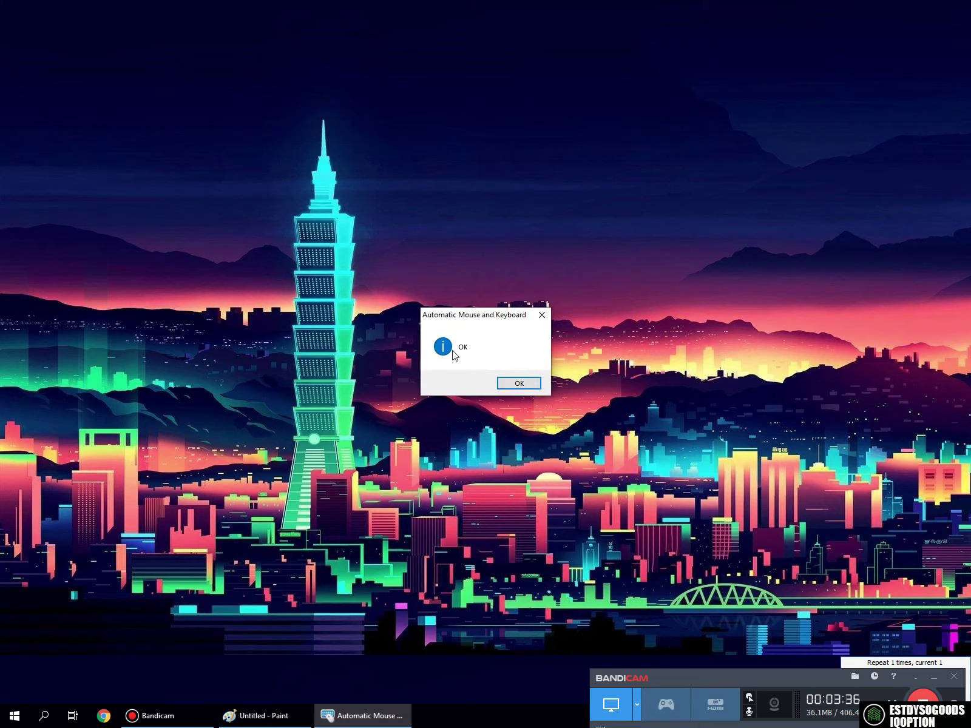
{"action": "left_click", "coordinate": [514, 383]}
{"action": "left_click", "coordinate": [518, 383]}
{"action": "left_click", "coordinate": [519, 383]}
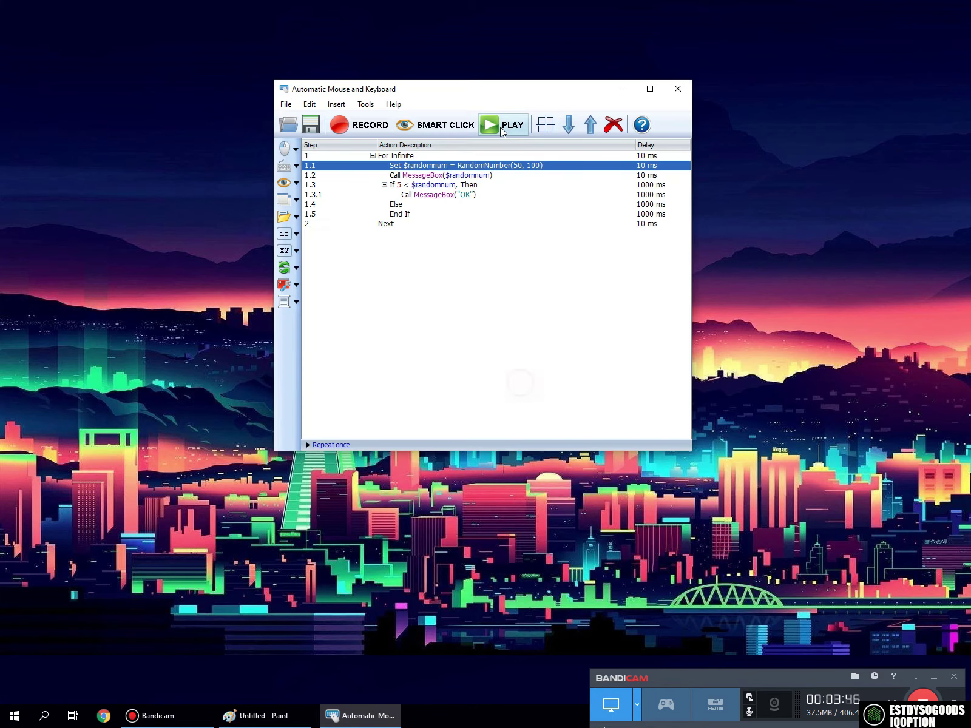
- Set the first value of the If condition to 70
{"action": "left_click", "coordinate": [424, 185]}
{"action": "double_click", "coordinate": [424, 184]}
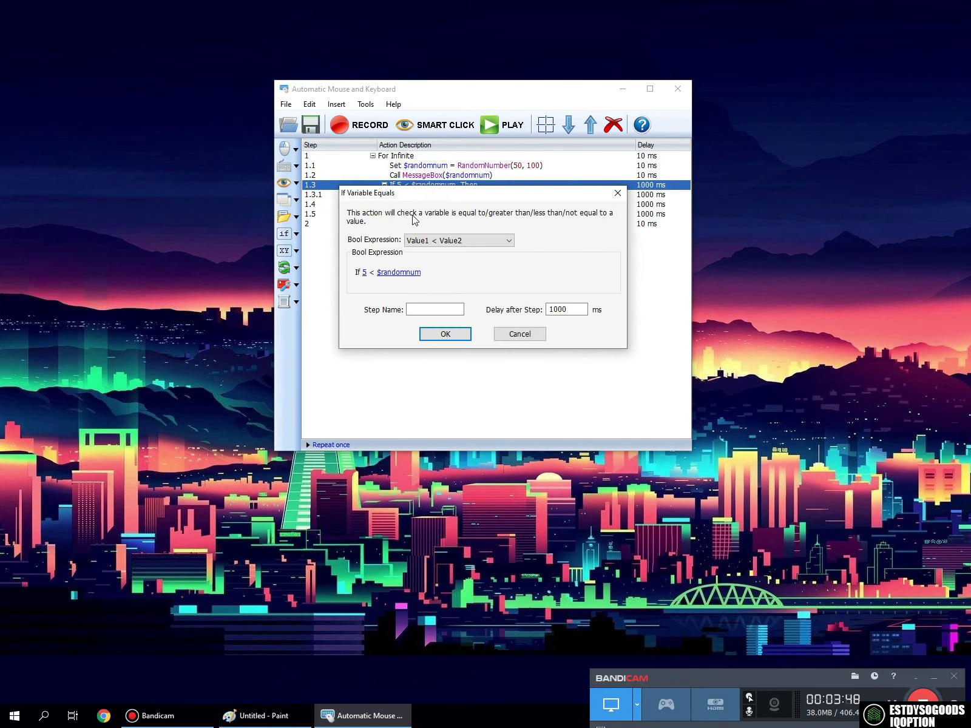
{"action": "left_click", "coordinate": [366, 274]}
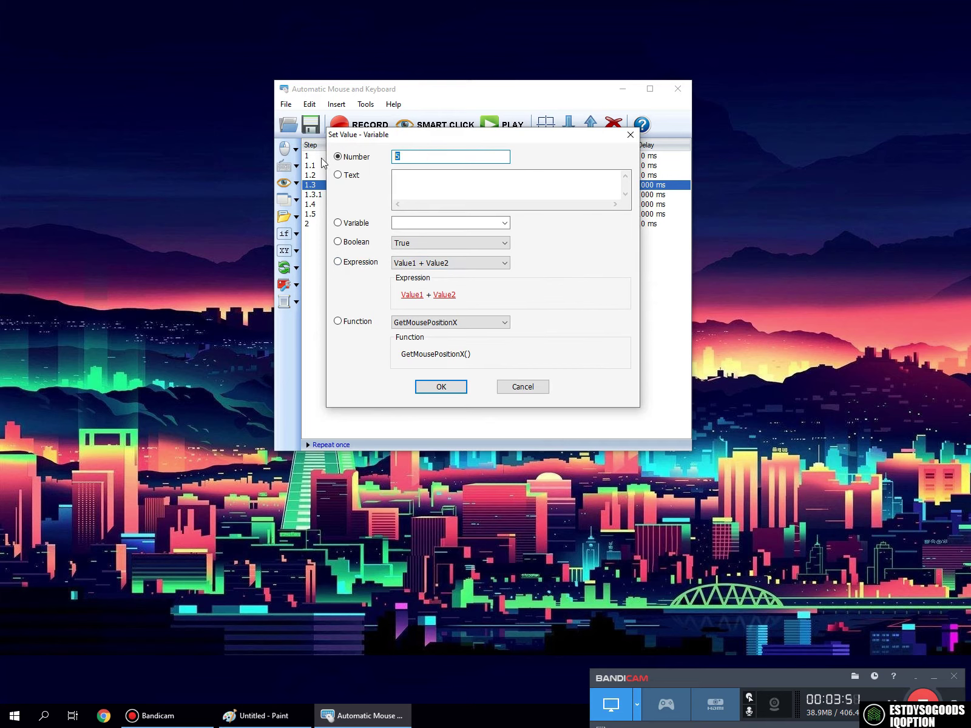
{"action": "type", "text": "70"}
{"action": "left_click", "coordinate": [440, 387]}
{"action": "left_click", "coordinate": [446, 335]}
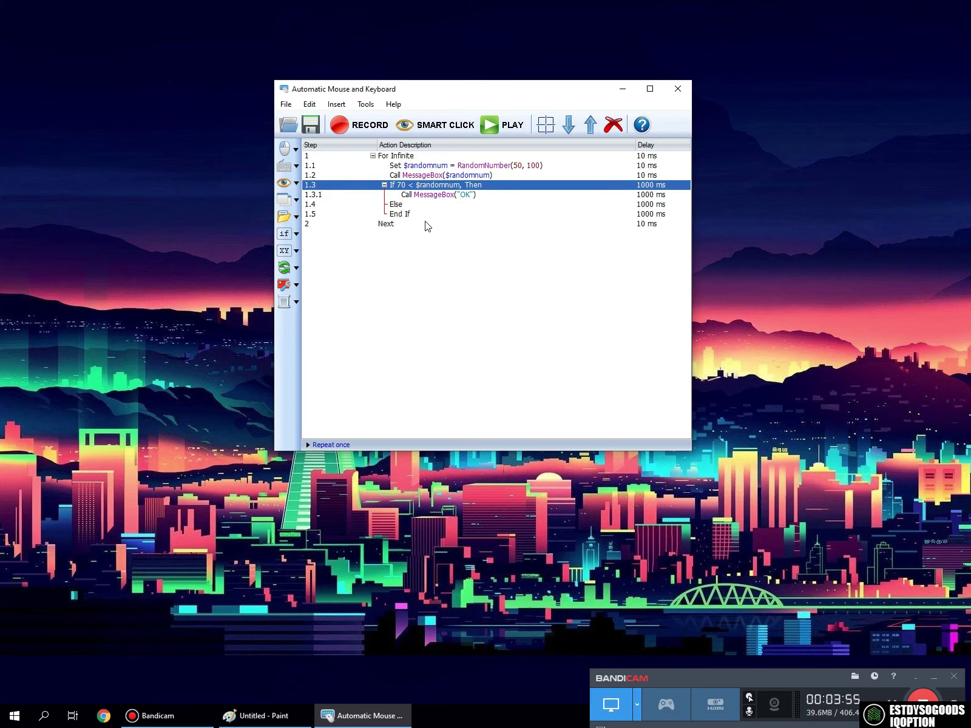
- Copy the "OK" MessageBox step into the Else branch and change the copy's text to "NO"
{"action": "left_click", "coordinate": [417, 195]}
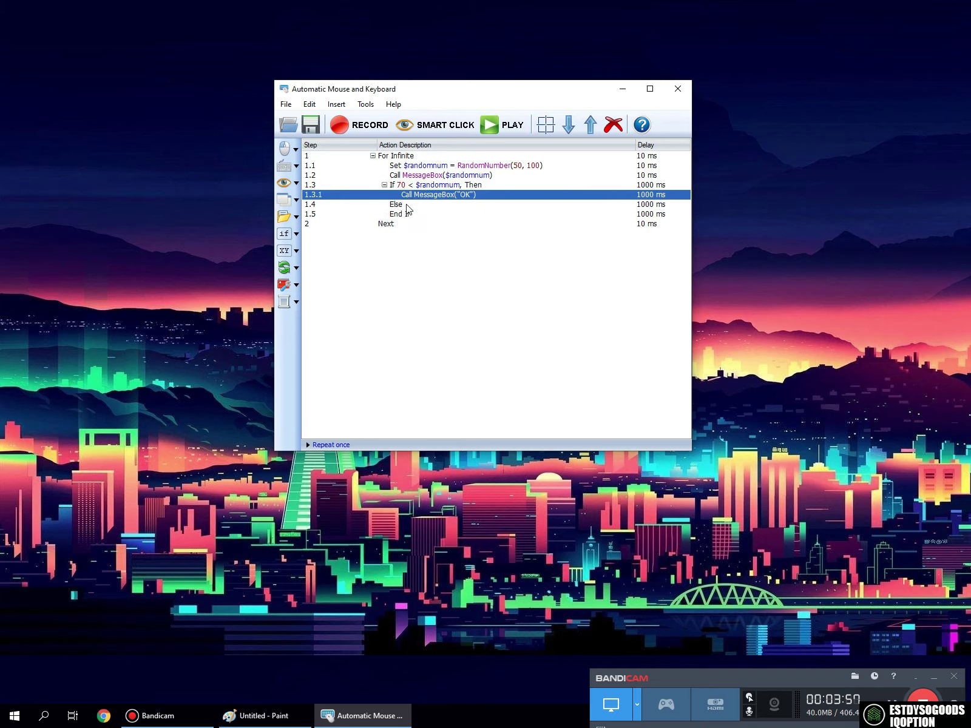
{"action": "left_click", "coordinate": [405, 209]}
{"action": "key", "text": "ctrl+v"}
{"action": "double_click", "coordinate": [438, 215]}
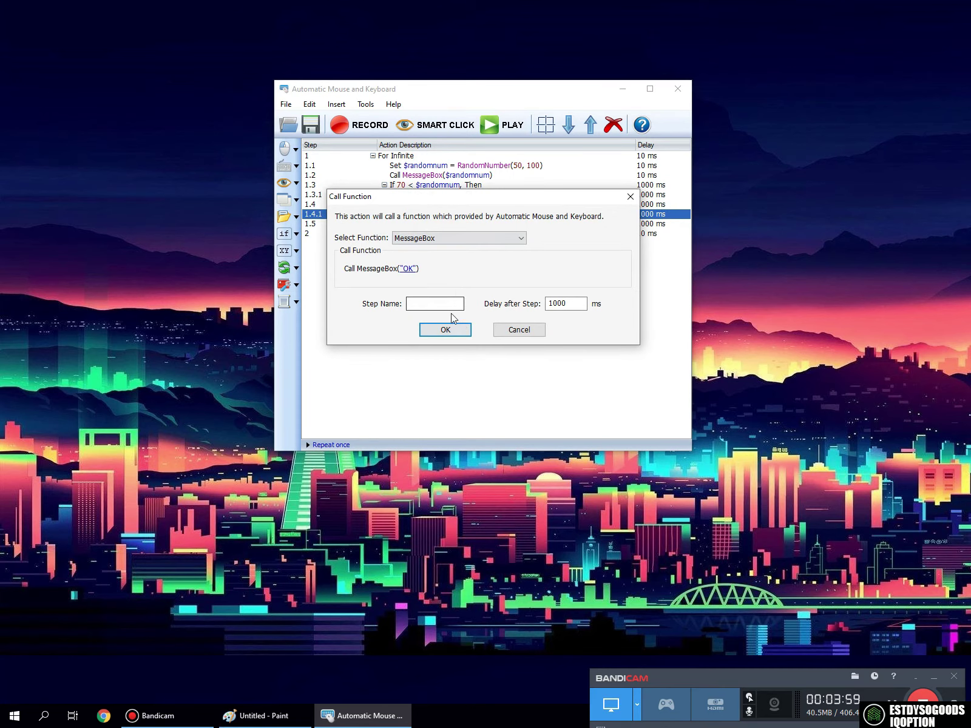
{"action": "left_click", "coordinate": [409, 269]}
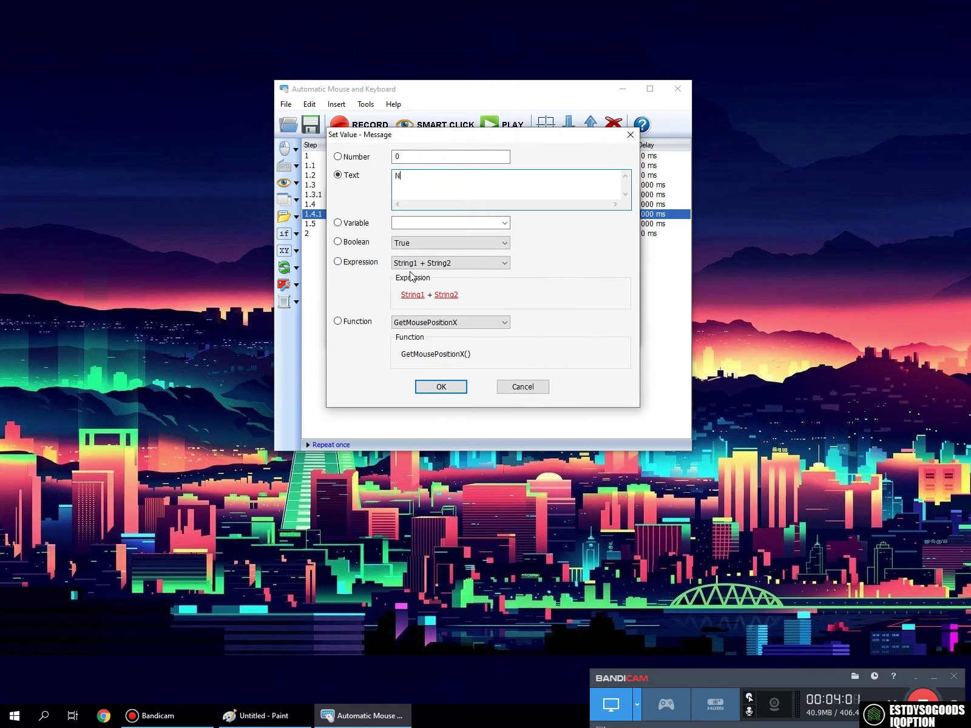
{"action": "left_click", "coordinate": [453, 388]}
{"action": "left_click", "coordinate": [445, 329]}
- Set the delay after every step in the script to 10 ms
{"action": "key", "text": "ctrl+a"}
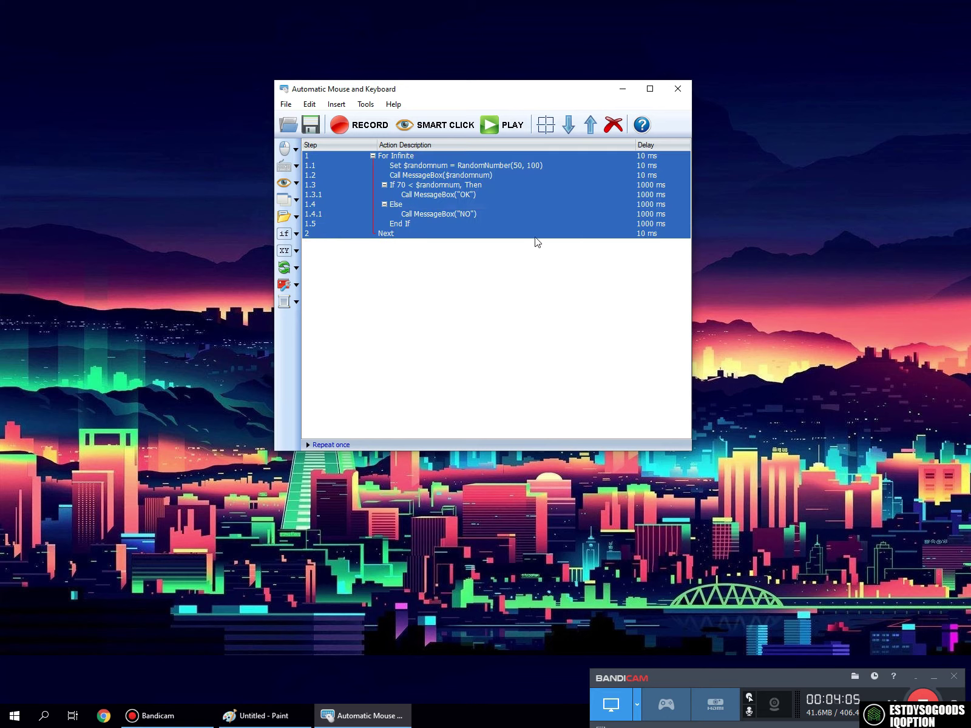
{"action": "right_click", "coordinate": [557, 222]}
{"action": "left_click", "coordinate": [601, 391]}
{"action": "type", "text": "10"}
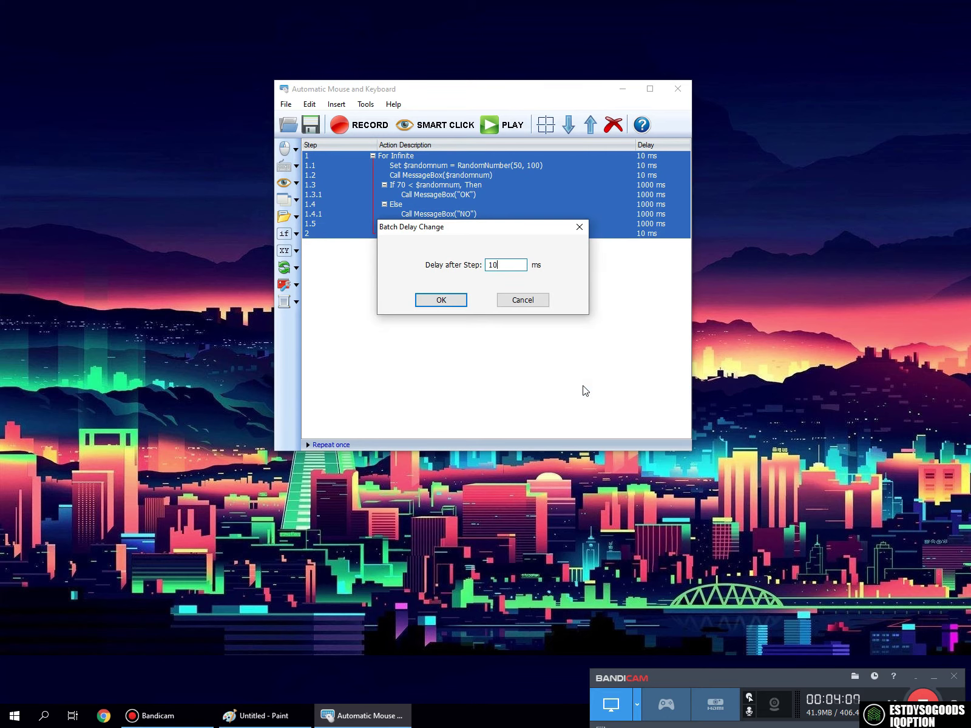
{"action": "key", "text": "Return"}
- Run the script, dismiss successive message boxes to check the OK/NO answer for each random number, then end playback and clear the selection
{"action": "left_click", "coordinate": [502, 129]}
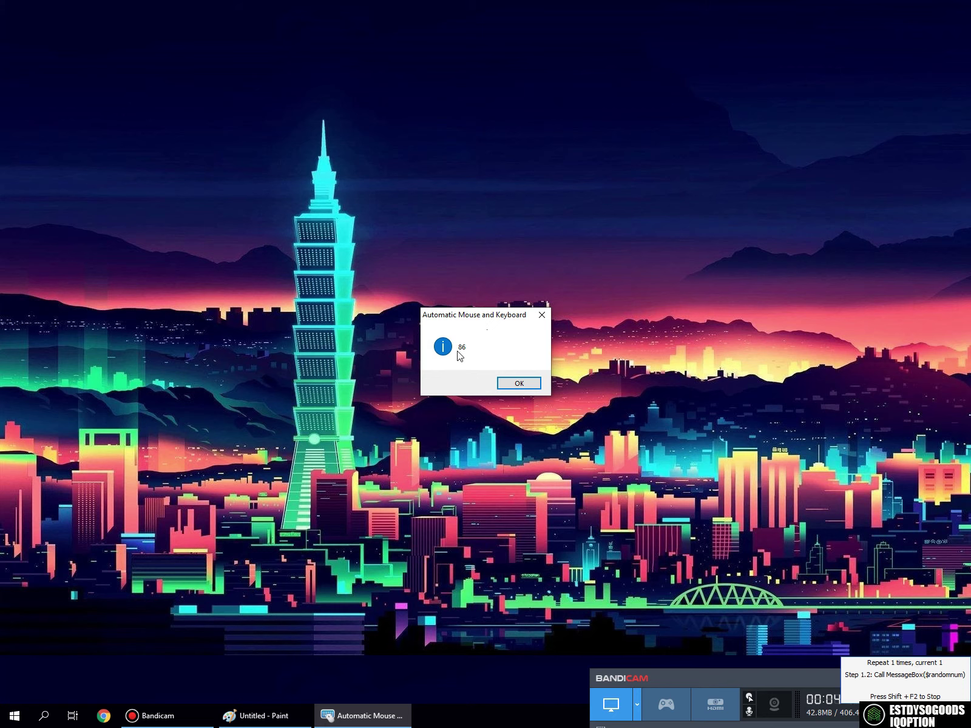
{"action": "left_click", "coordinate": [512, 383]}
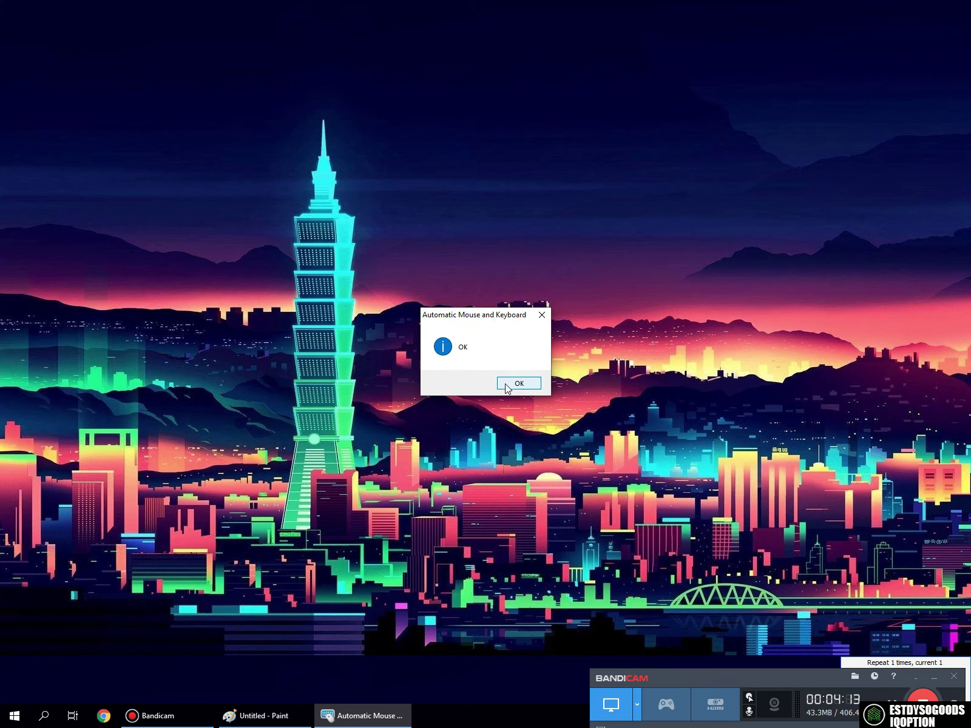
{"action": "left_click", "coordinate": [503, 380]}
{"action": "left_click", "coordinate": [513, 382]}
{"action": "left_click", "coordinate": [513, 383]}
{"action": "left_click", "coordinate": [510, 383]}
{"action": "left_click", "coordinate": [510, 383]}
{"action": "left_click", "coordinate": [510, 383]}
{"action": "left_click", "coordinate": [511, 384]}
{"action": "left_click", "coordinate": [541, 314]}
{"action": "left_click", "coordinate": [540, 314]}
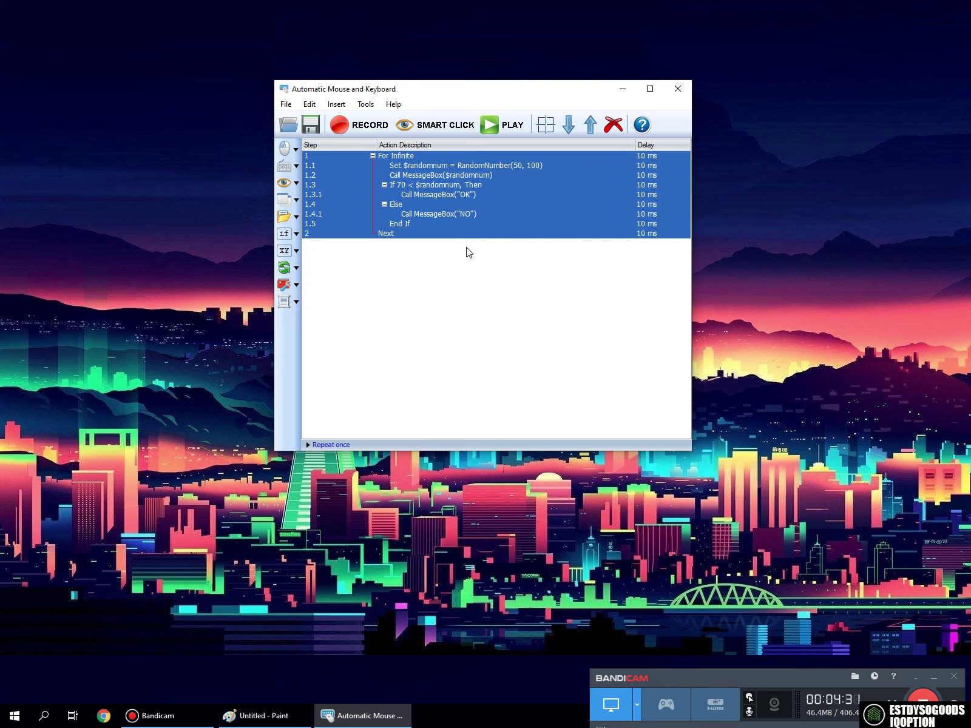
{"action": "left_click", "coordinate": [442, 294]}
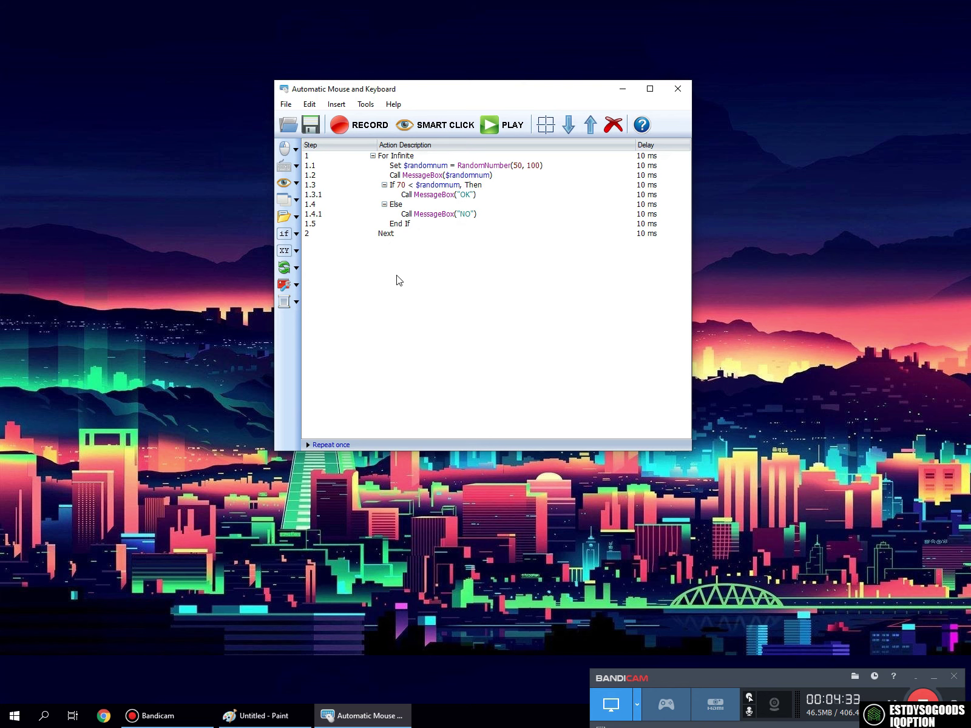